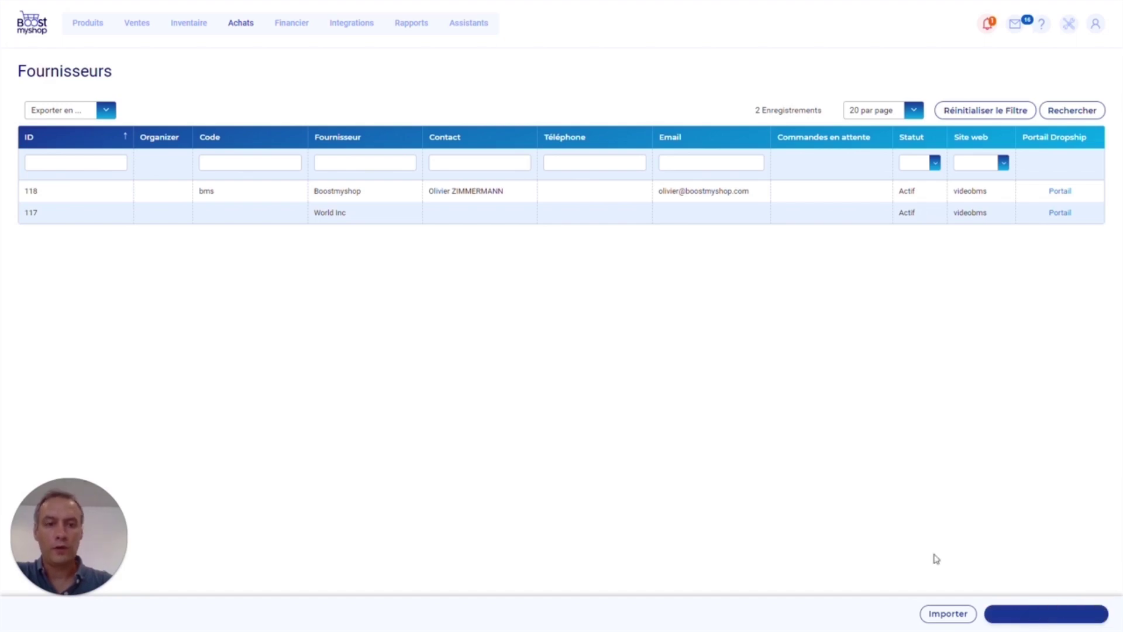
- Open the Boostmyshop supplier record and examine its main details and address
click(348, 195)
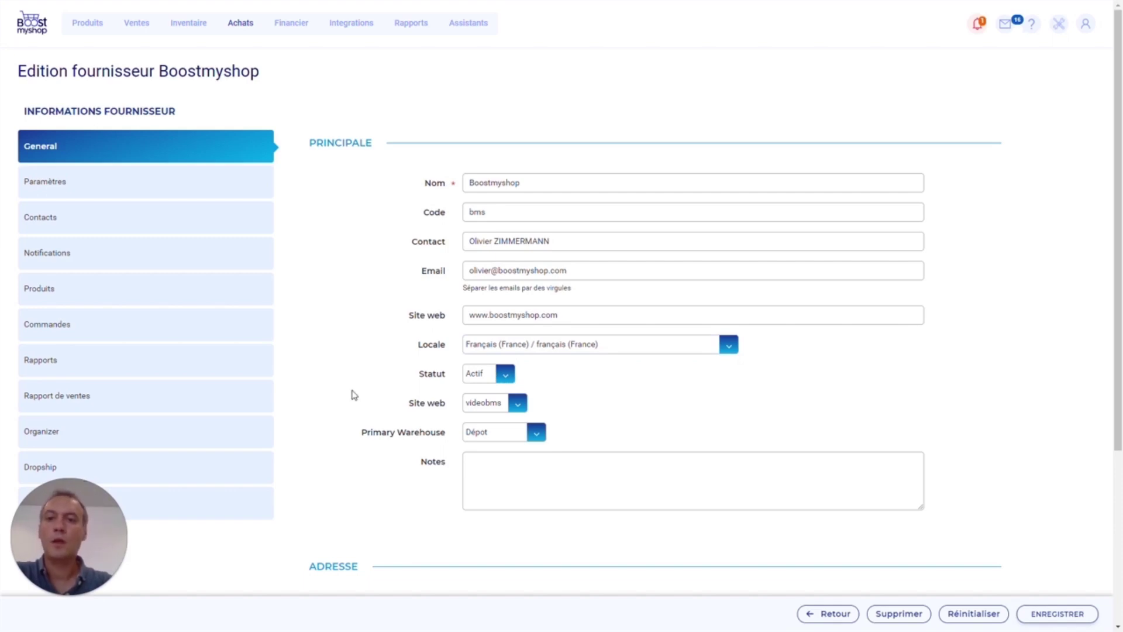
scroll(353, 396, down, 4)
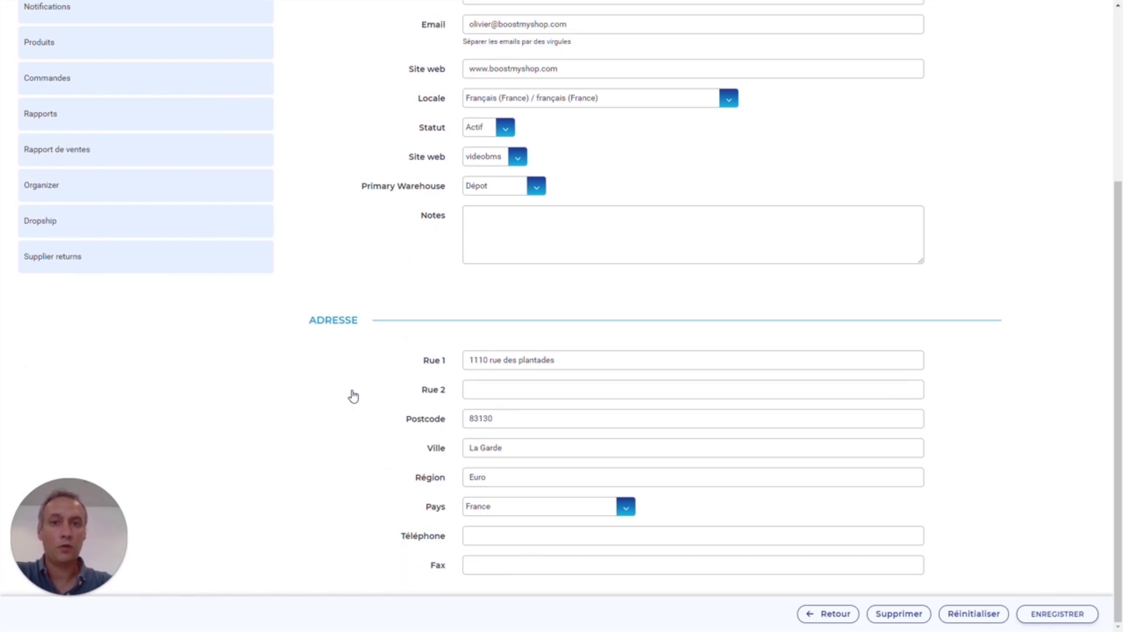
scroll(353, 395, up, 3)
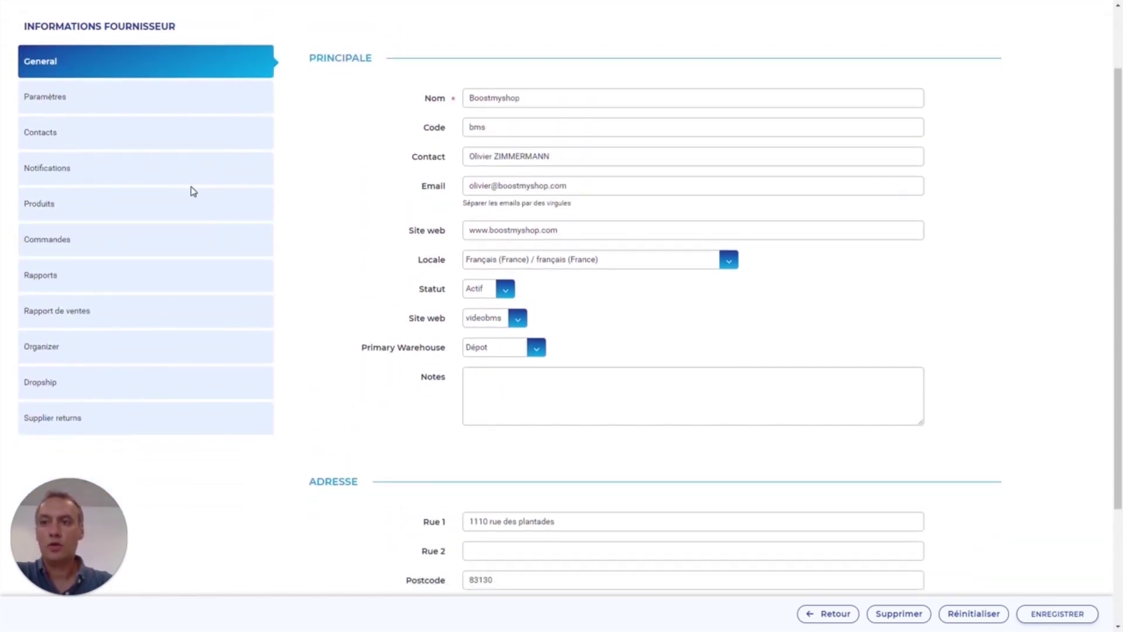
- Review the supplier's ordering parameters and its sales, financial and after-sales contacts
click(107, 102)
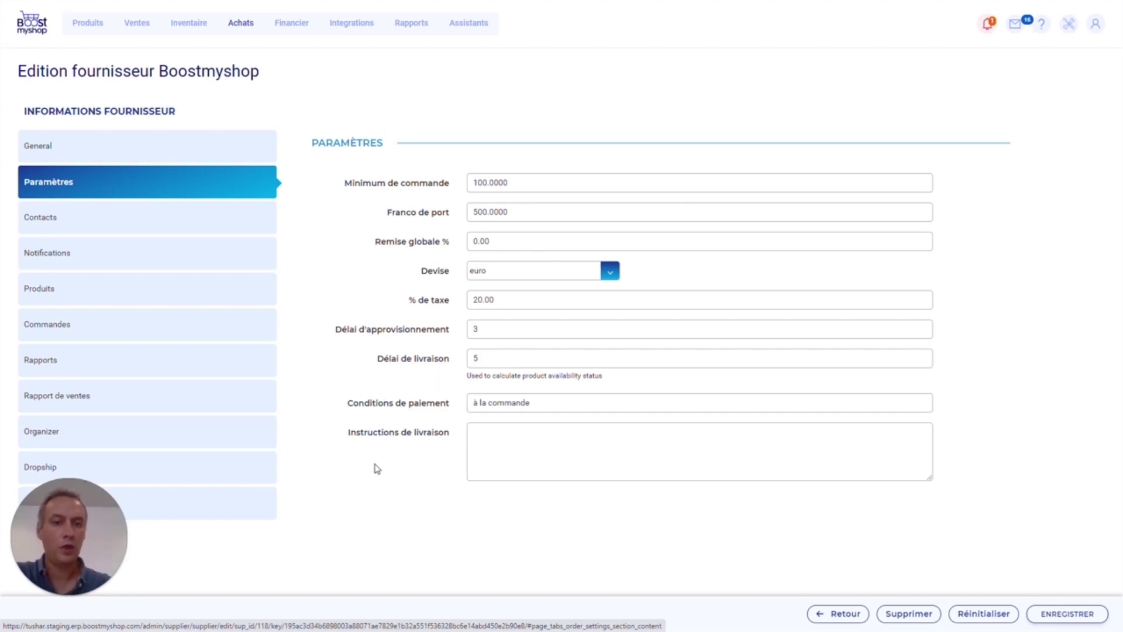
click(142, 229)
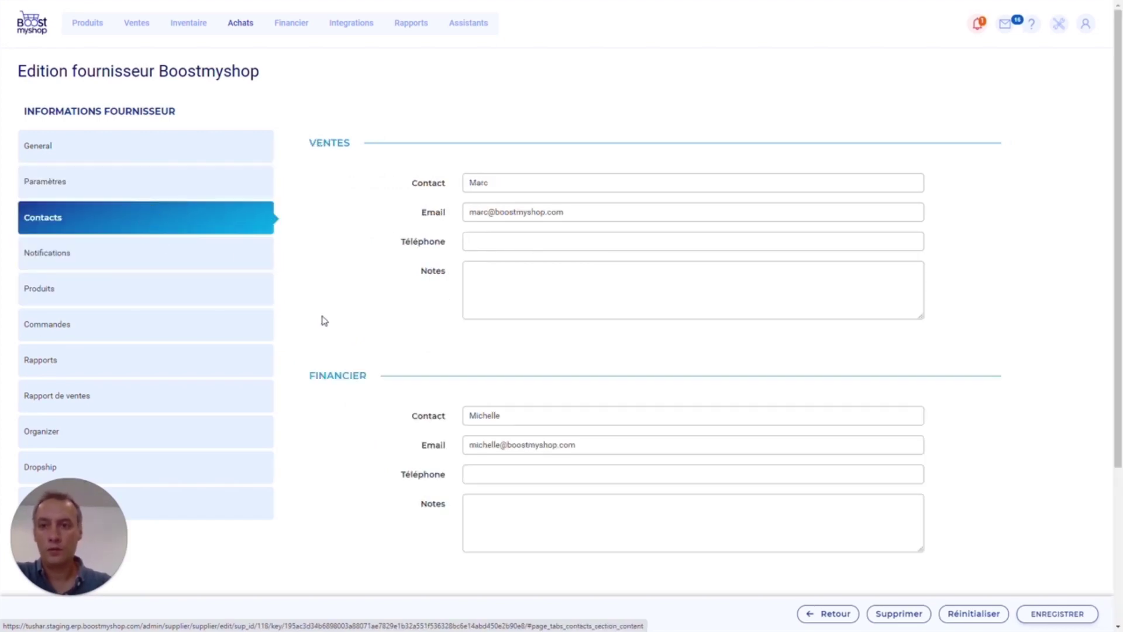
scroll(321, 318, down, 1)
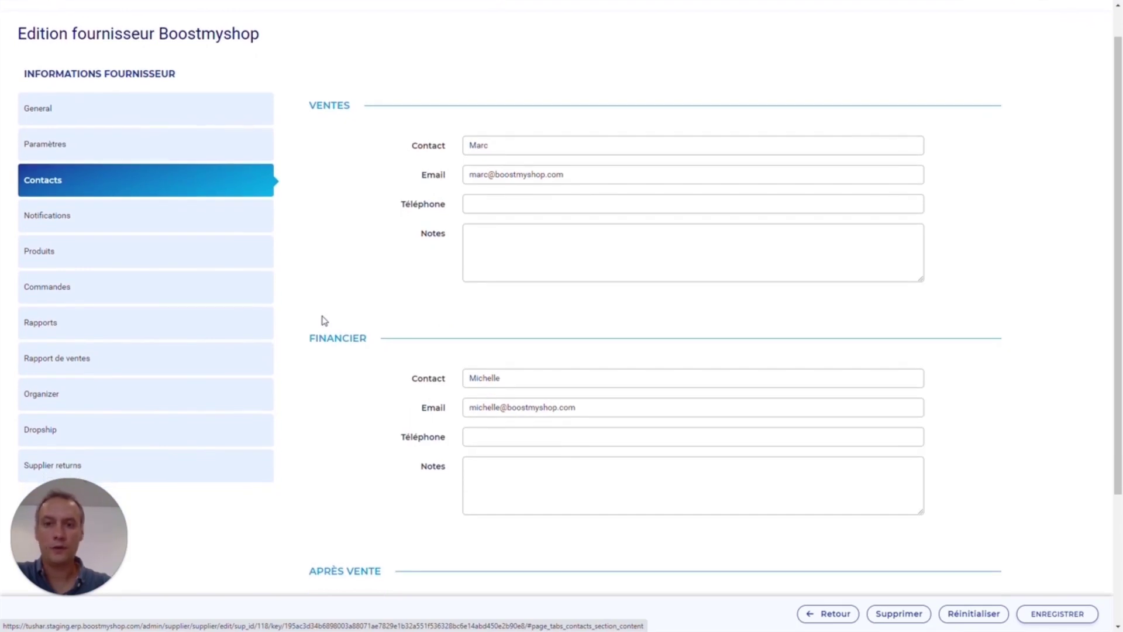
scroll(324, 320, up, 1)
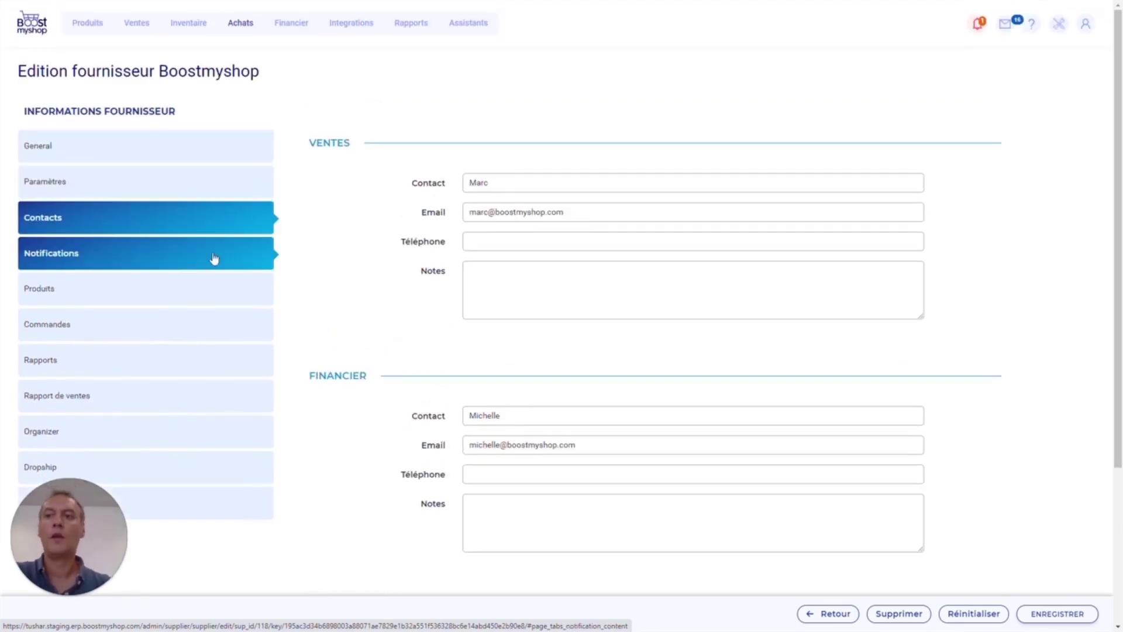
- Enable grouped notifications in the supplier's notification settings, with 08:00 as the notification hour
click(182, 254)
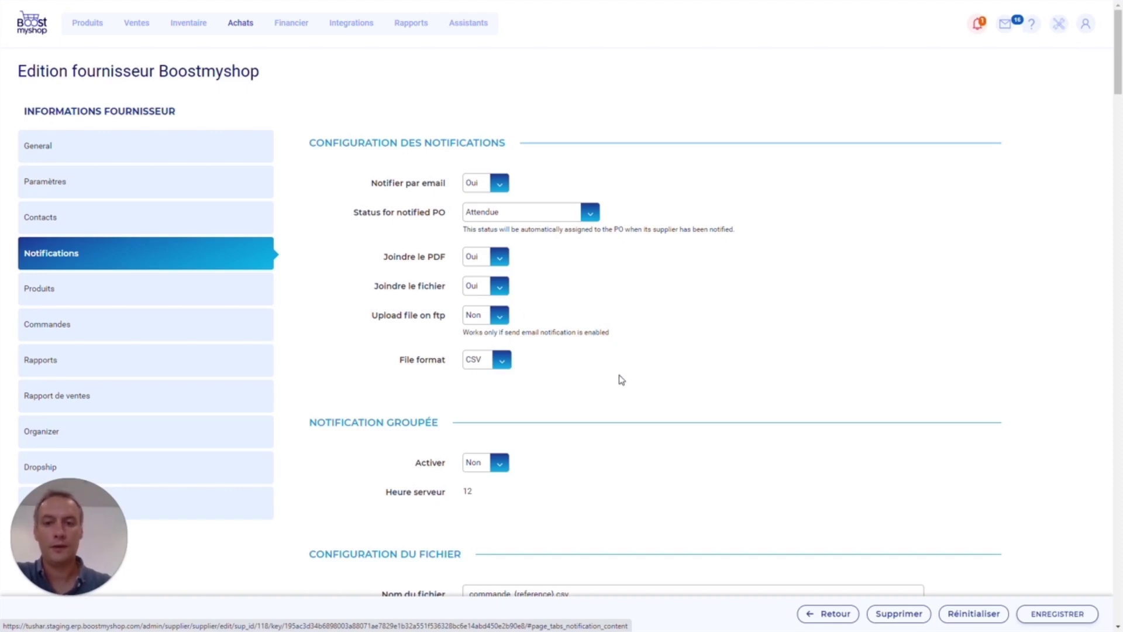
scroll(621, 380, down, 2)
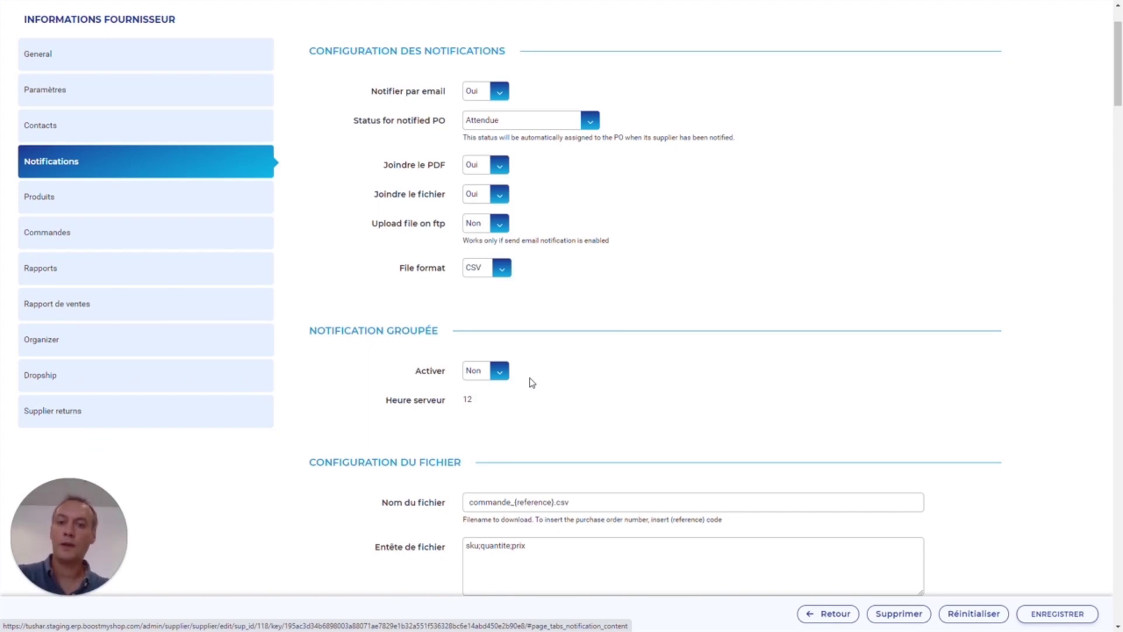
click(477, 375)
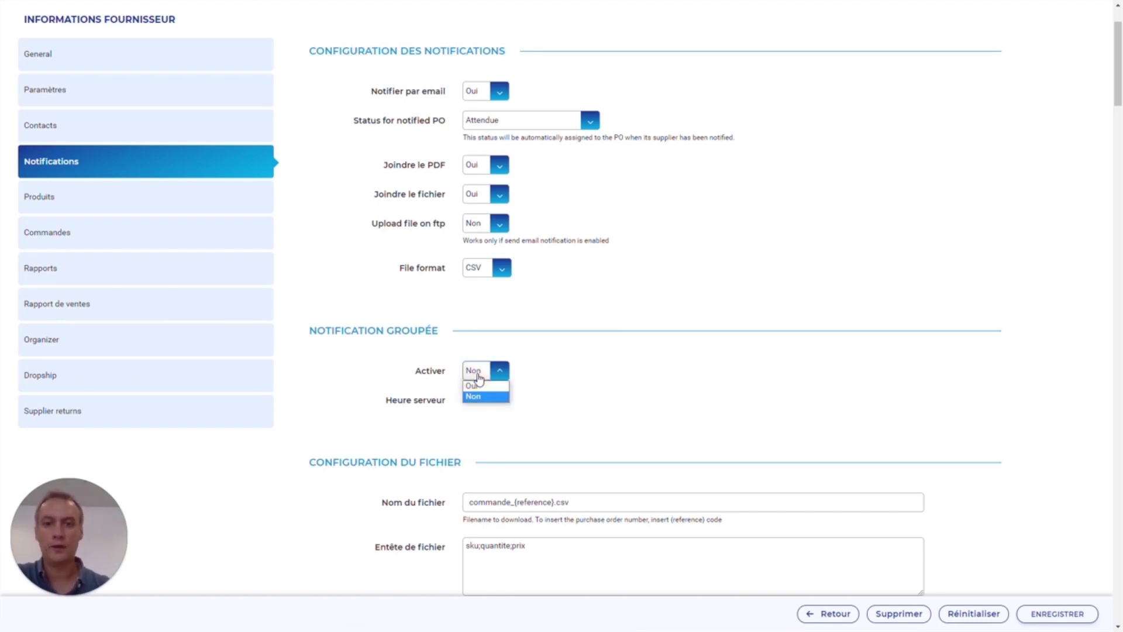
click(480, 387)
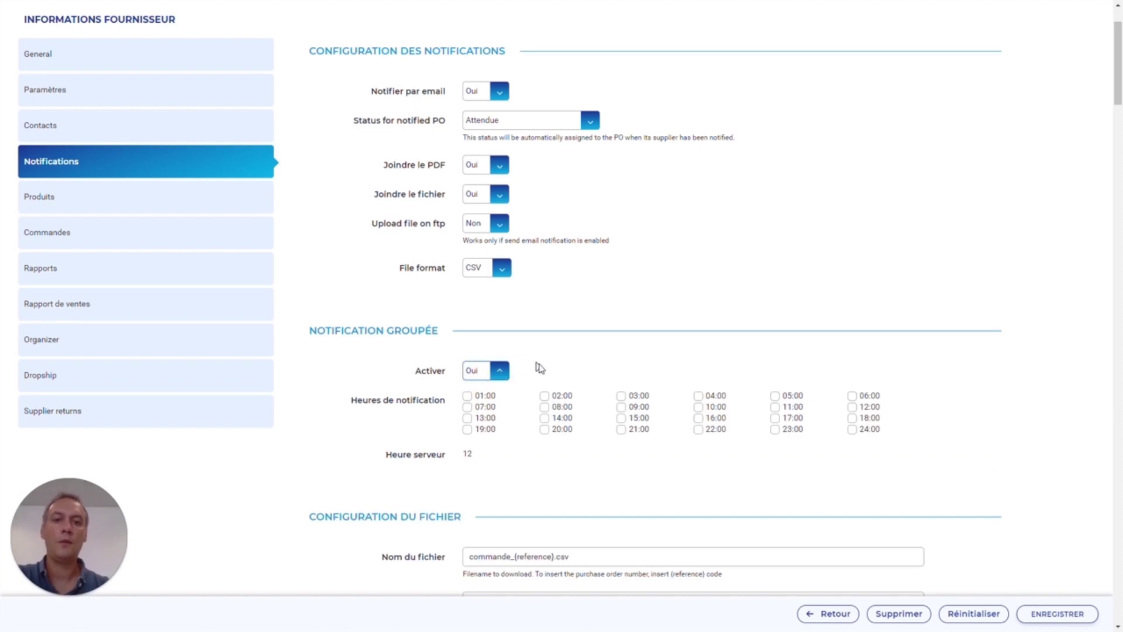
click(545, 409)
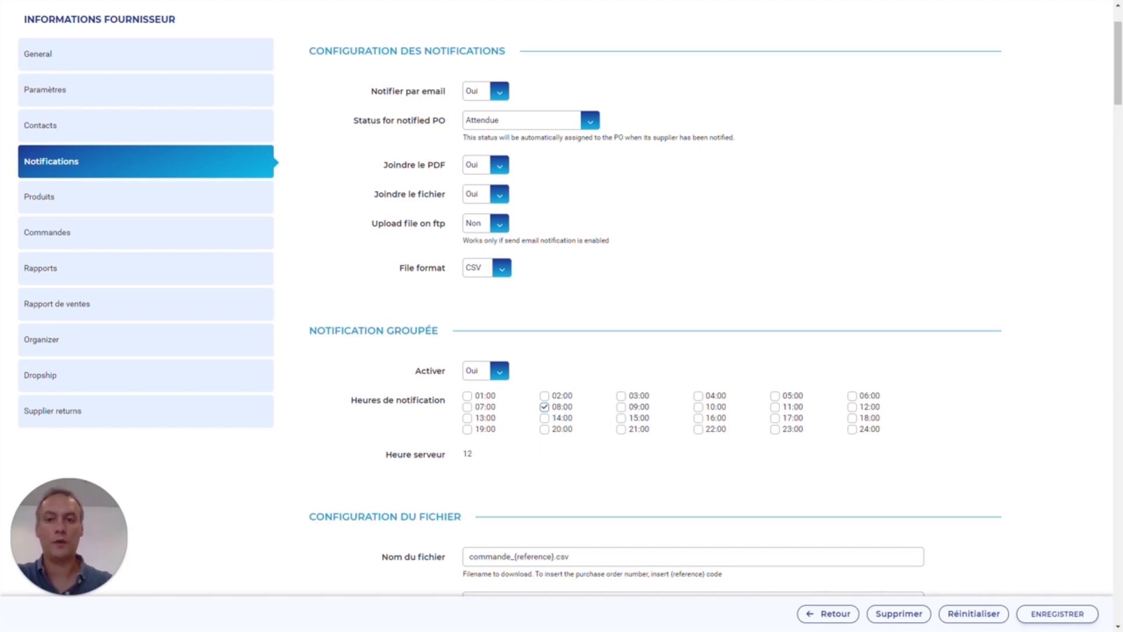
- Examine the supplier's order file configuration, FTP upload settings and available codes
scroll(245, 483, down, 3)
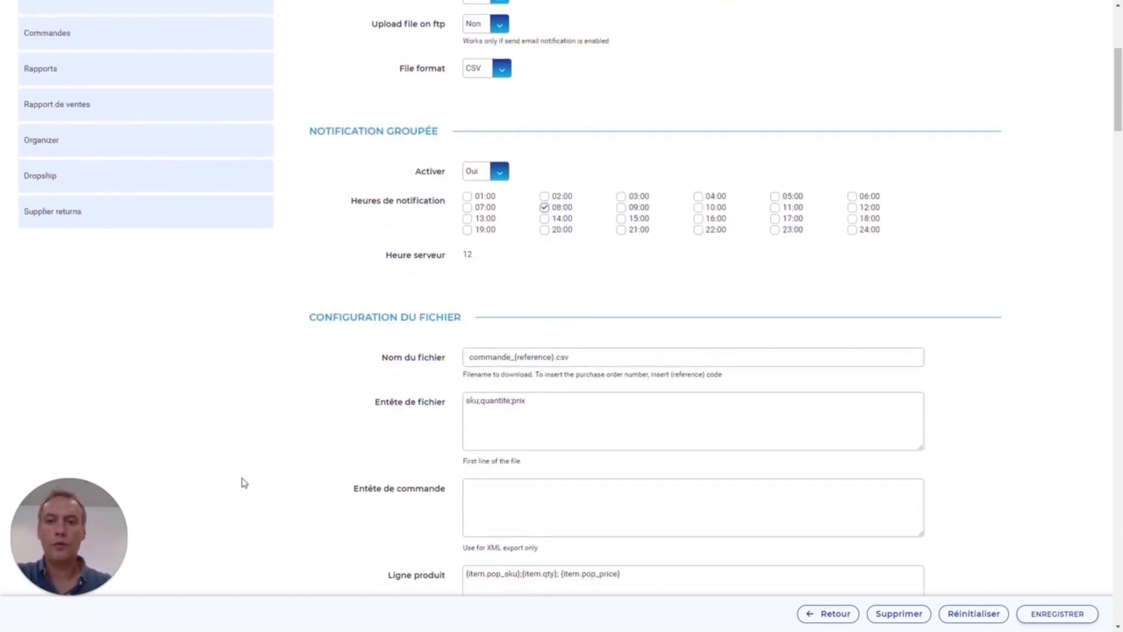
scroll(245, 483, down, 1)
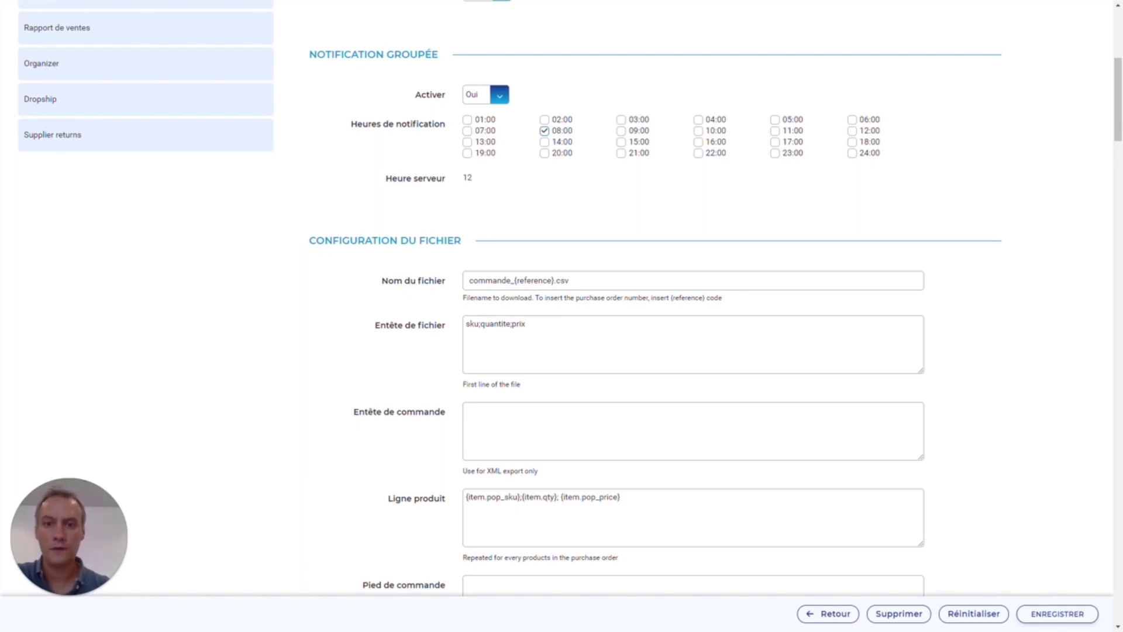
scroll(509, 295, down, 1)
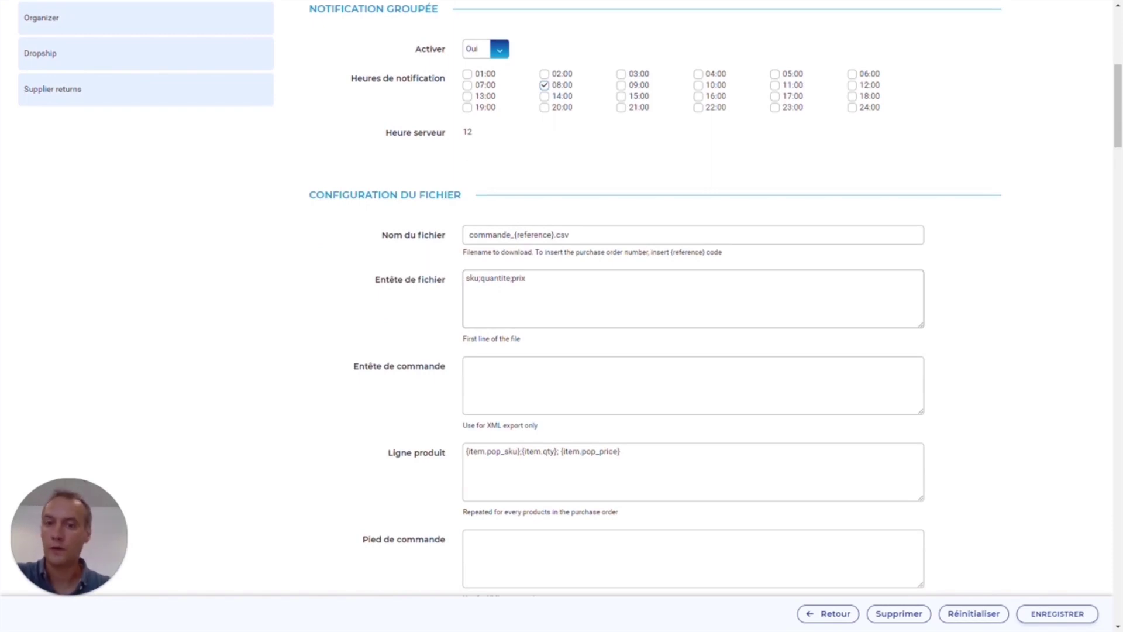
scroll(509, 295, down, 1)
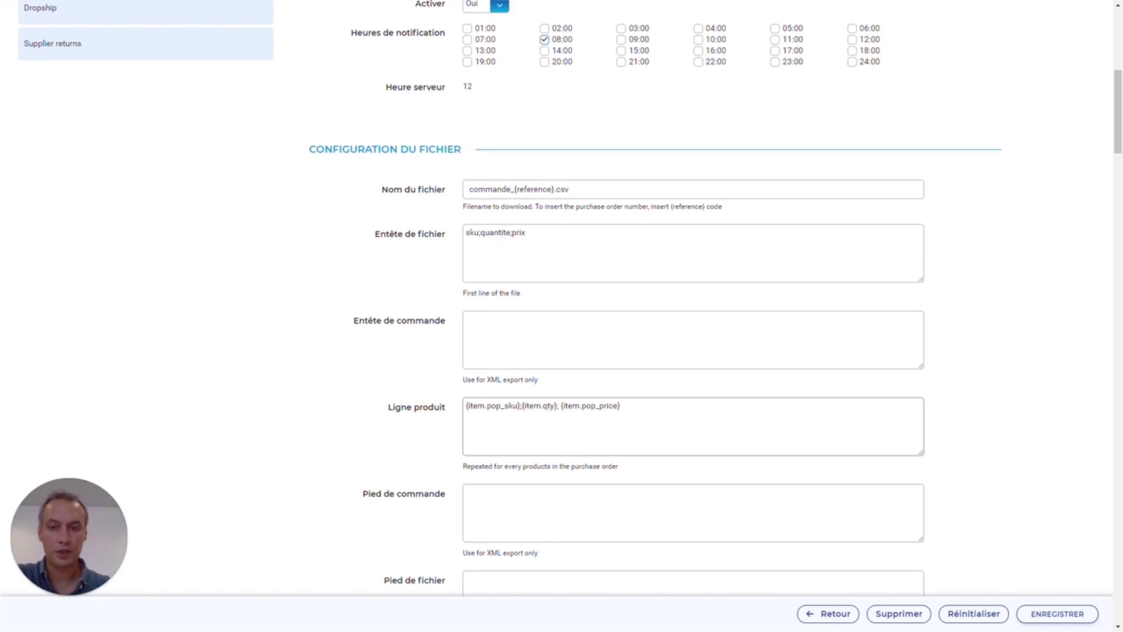
scroll(351, 446, down, 2)
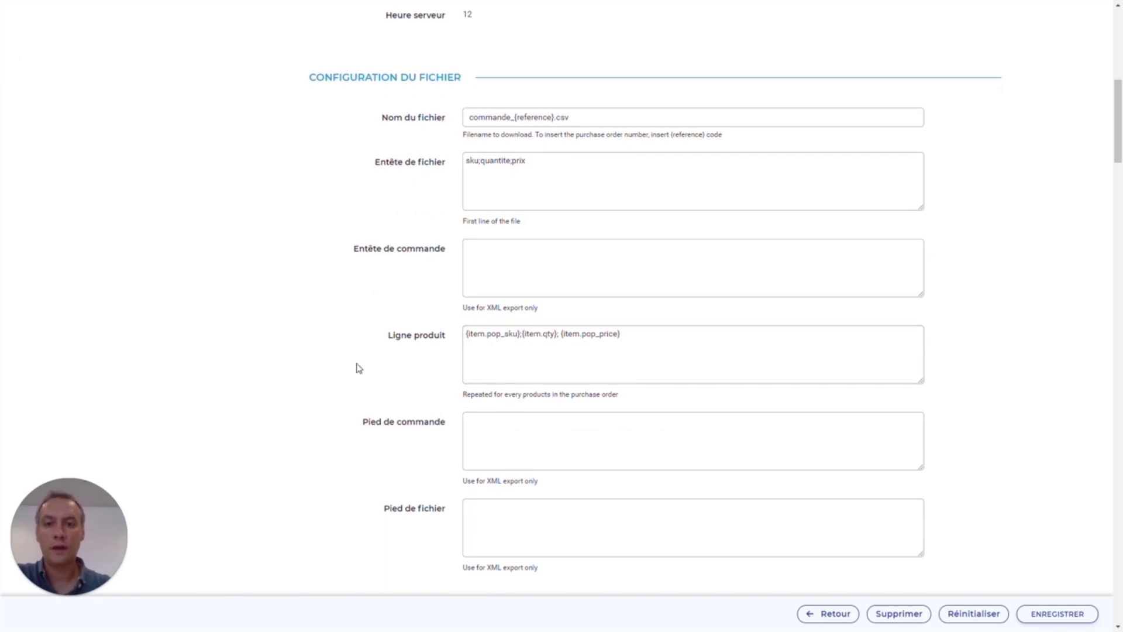
scroll(333, 366, down, 5)
scroll(334, 366, down, 6)
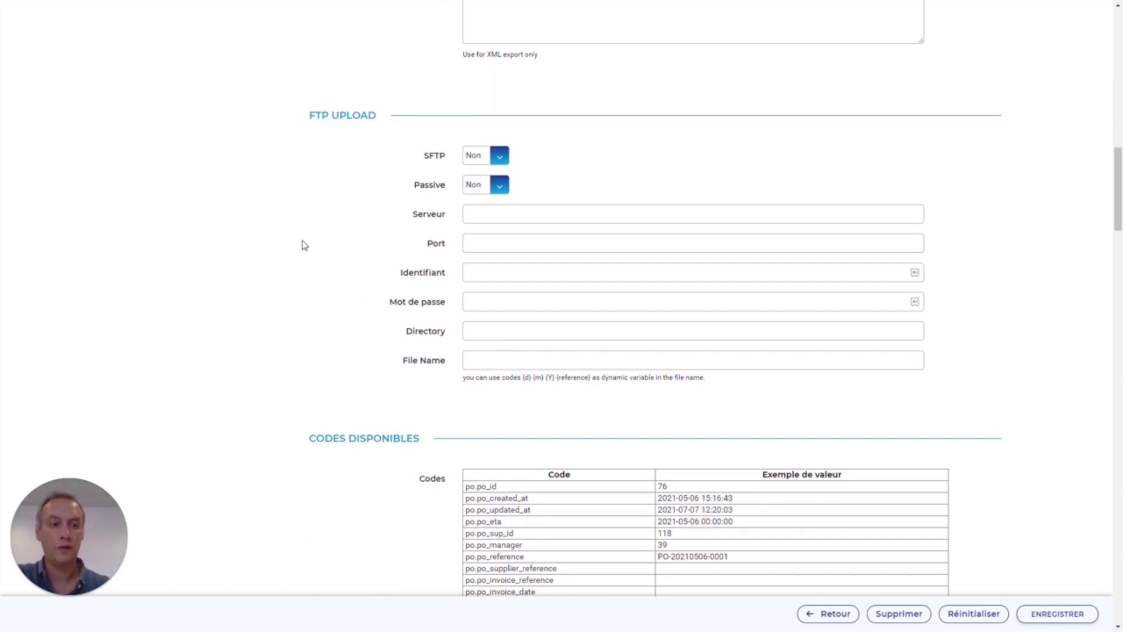
- Review the products associated with the supplier and its purchase orders
scroll(304, 245, up, 15)
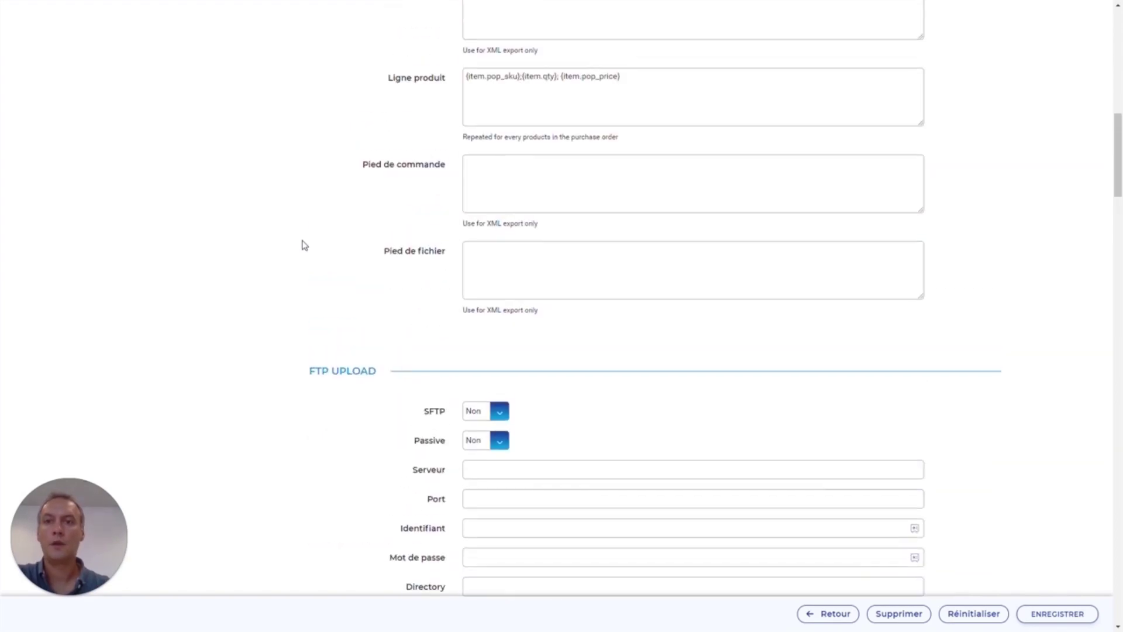
click(214, 293)
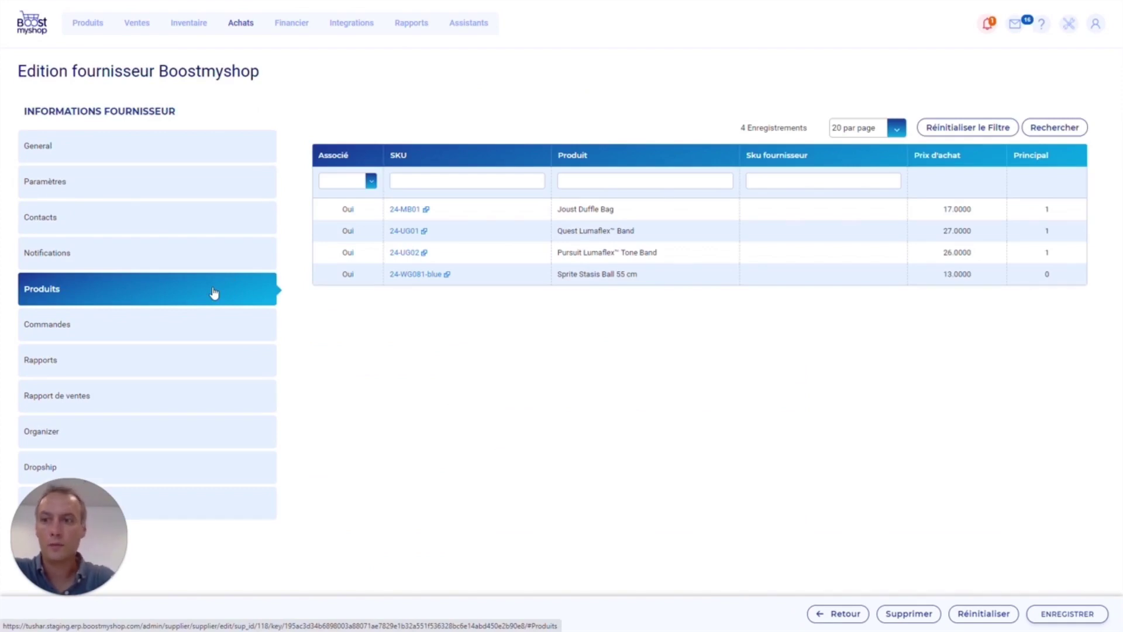
click(151, 336)
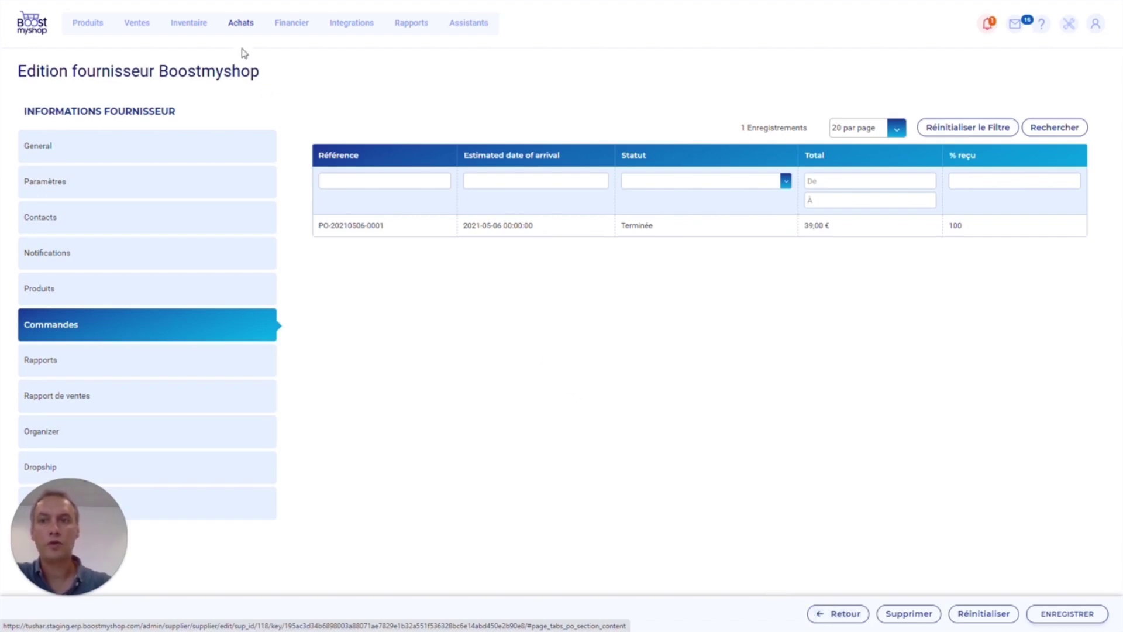
- Return to the supplier list and open the supplier import page to examine the expected CSV format and columns
mouse_move(240, 30)
click(252, 53)
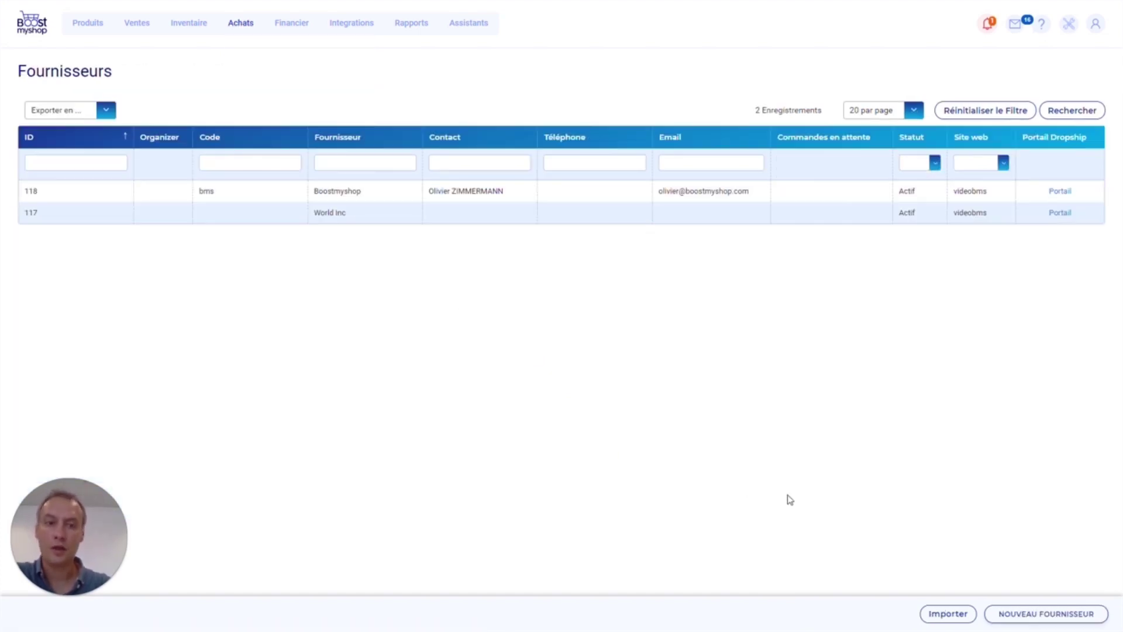
click(962, 617)
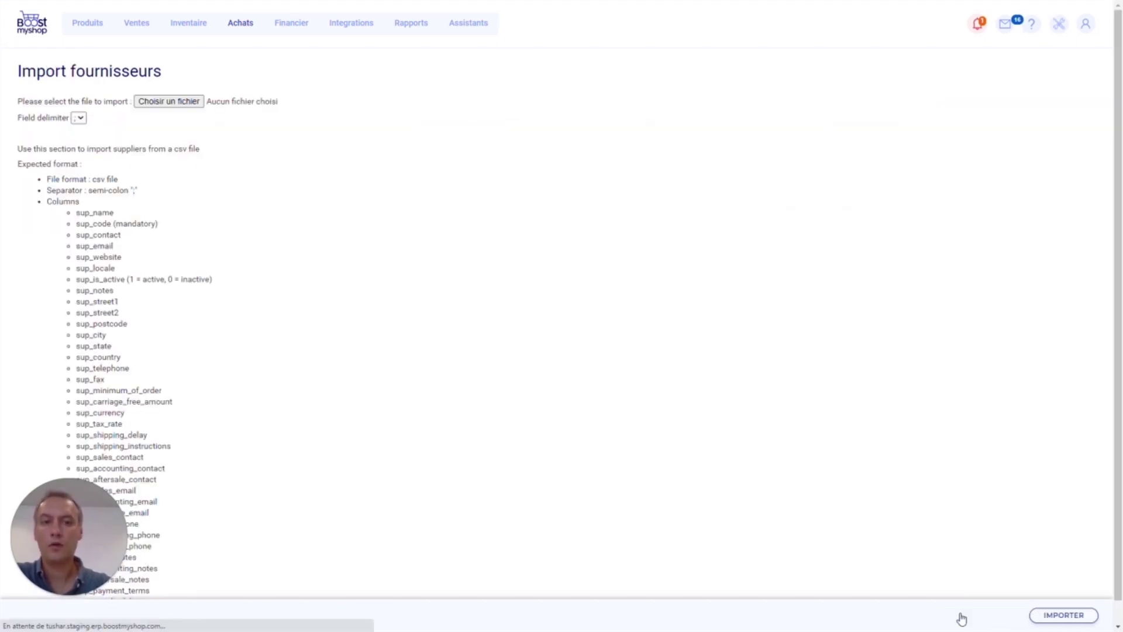
scroll(674, 418, down, 1)
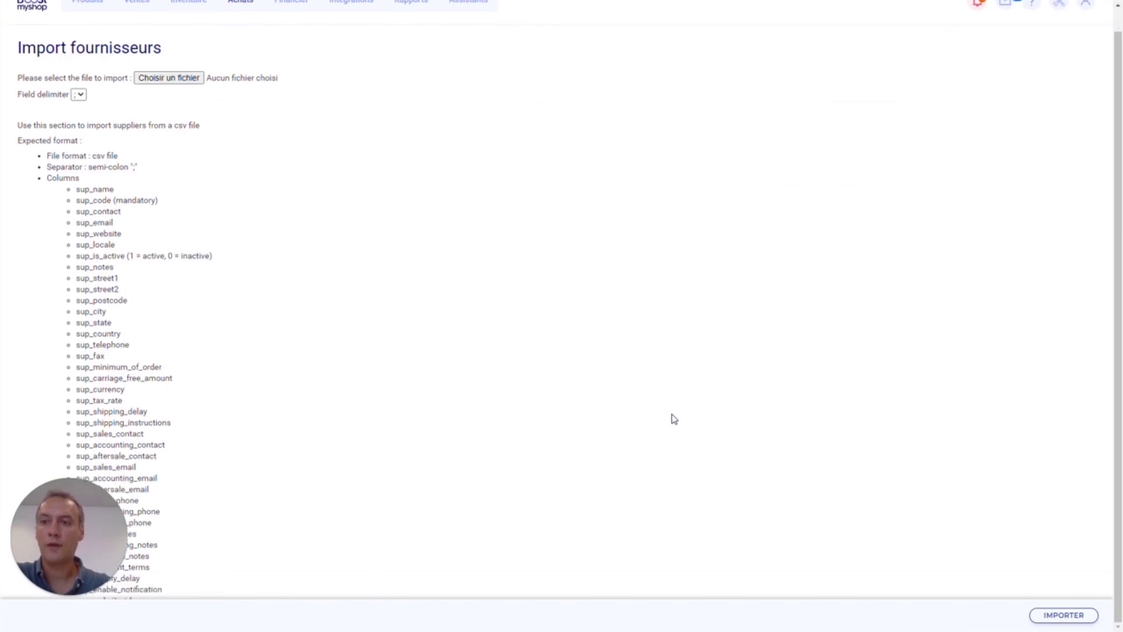
scroll(673, 419, up, 1)
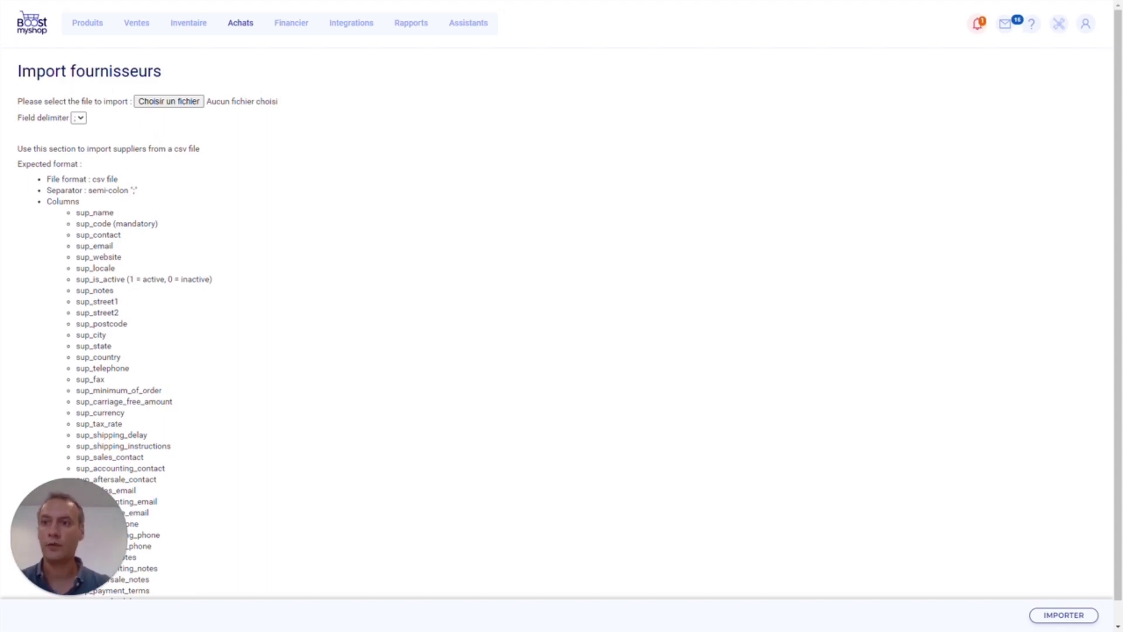
- Open the supplier settings of the product Strive Shoulder Pack (24-MB04) from the product list
click(83, 24)
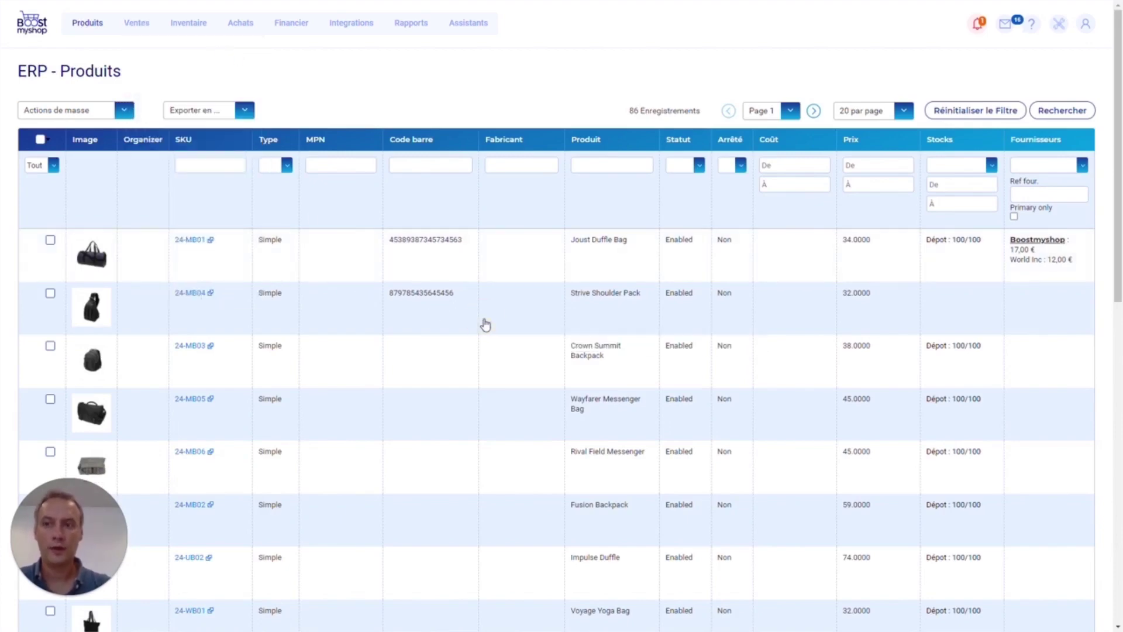
click(485, 326)
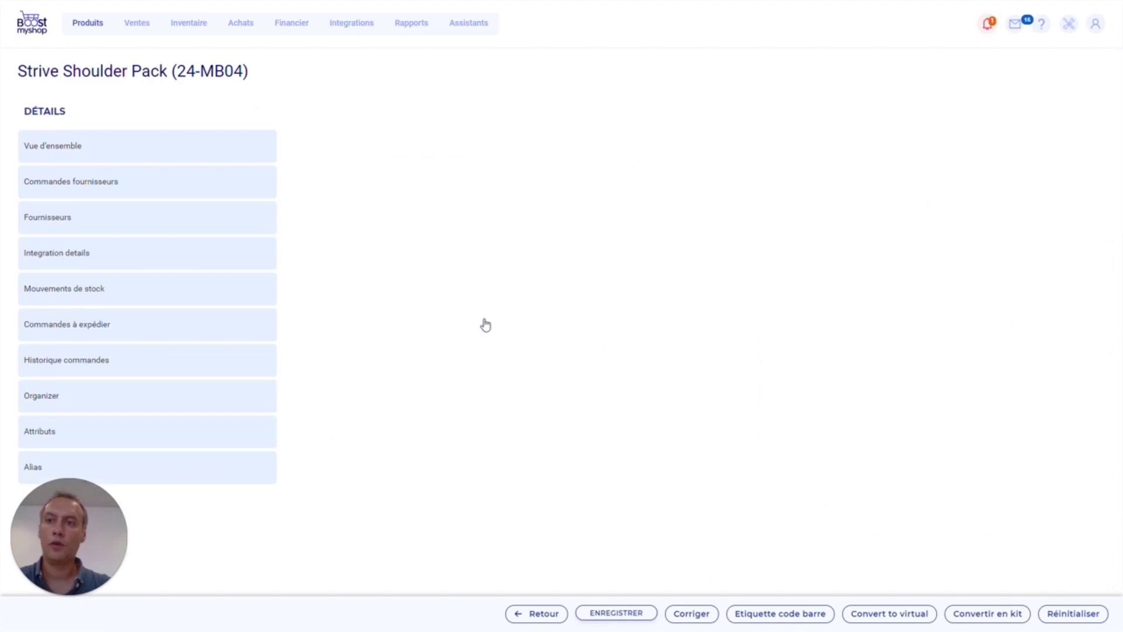
click(178, 221)
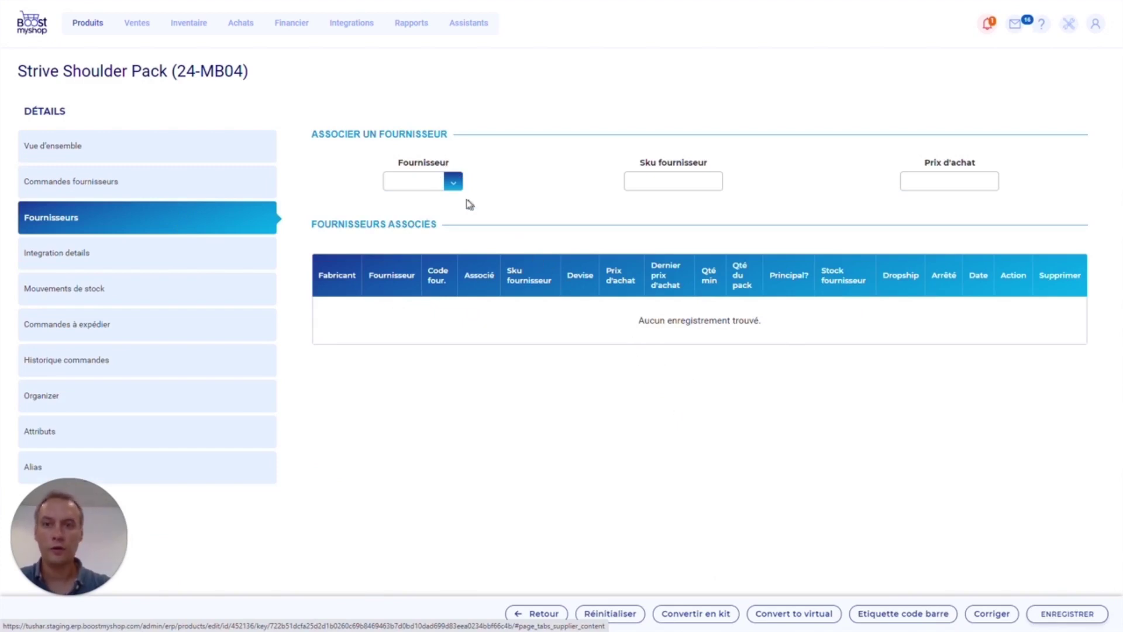
- Associate the supplier Boostmyshop with the product, with purchase price 16 and supplier SKU SOULDPACK1, and save
click(453, 182)
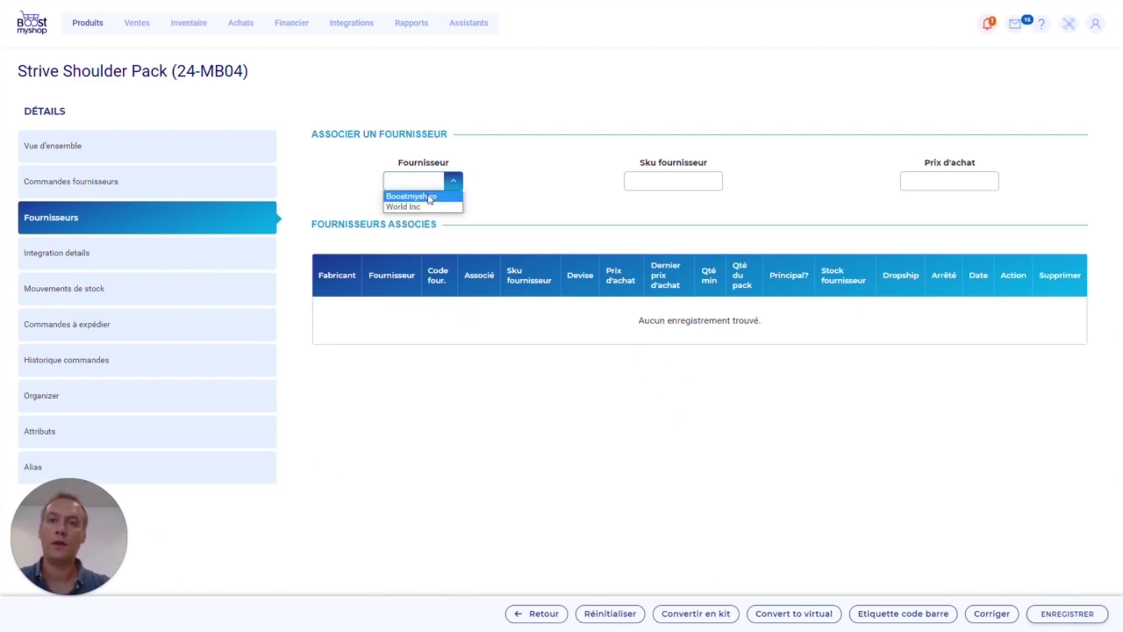
click(427, 196)
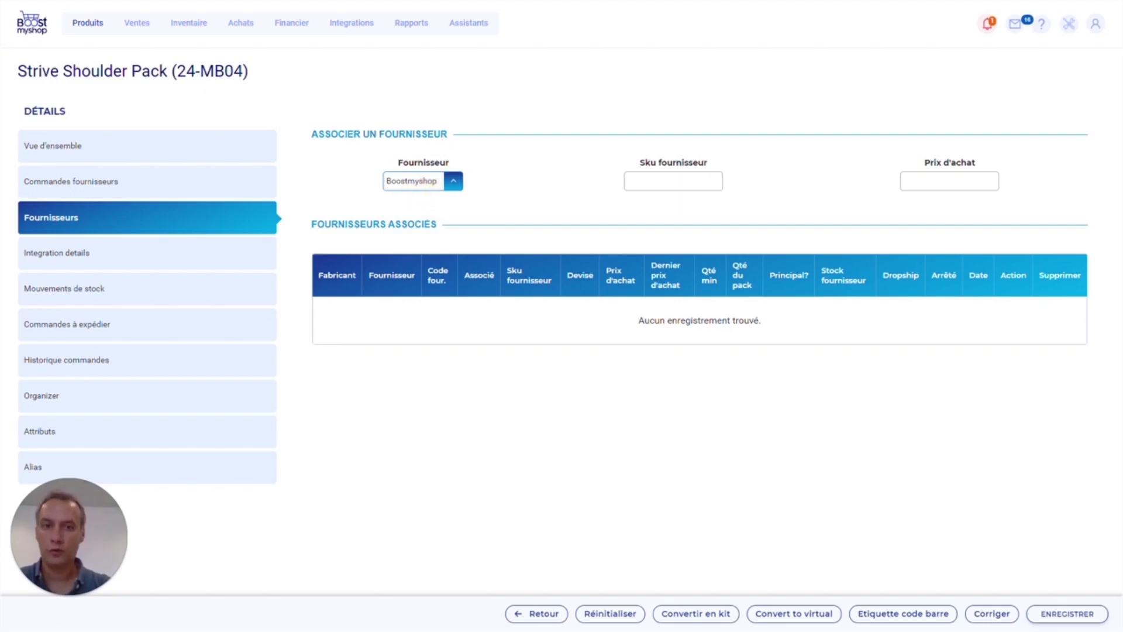
click(939, 181)
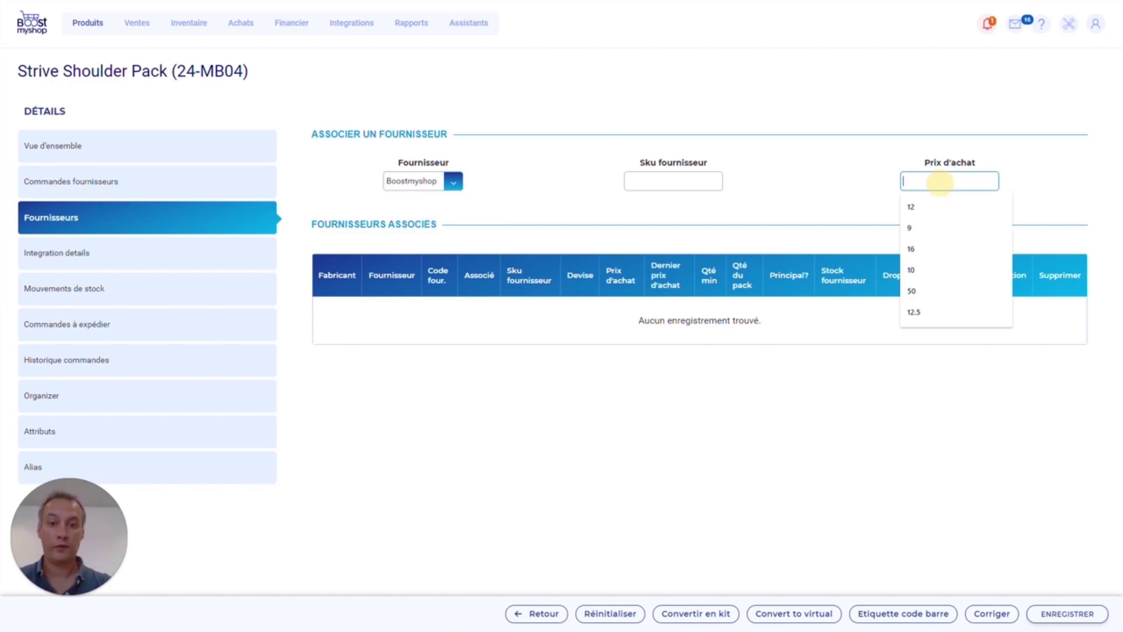
text(16)
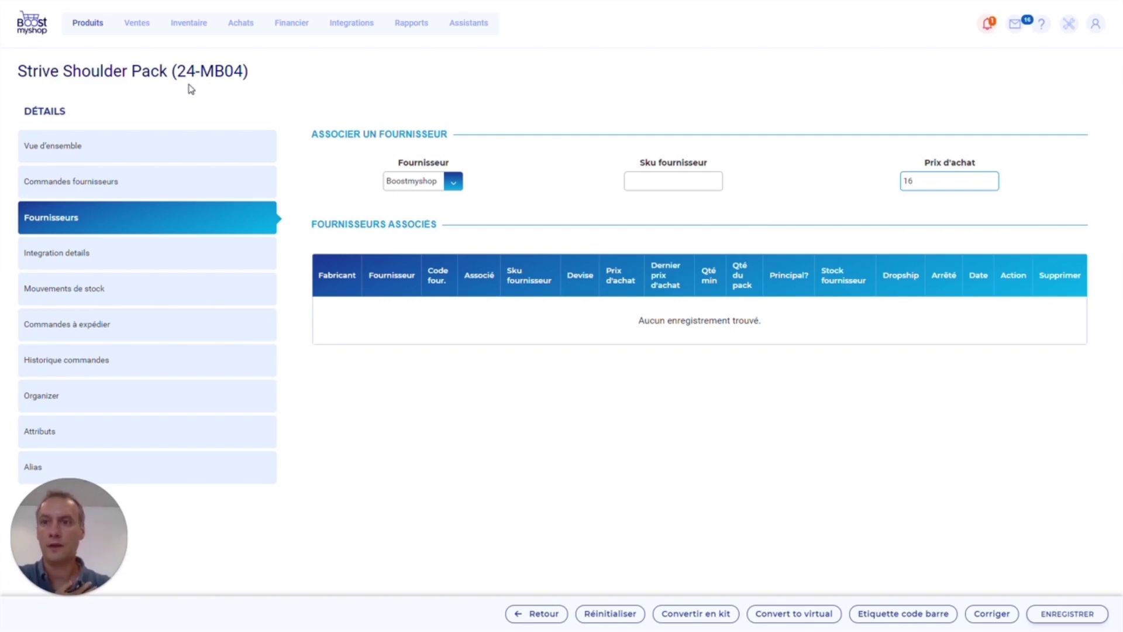
click(652, 177)
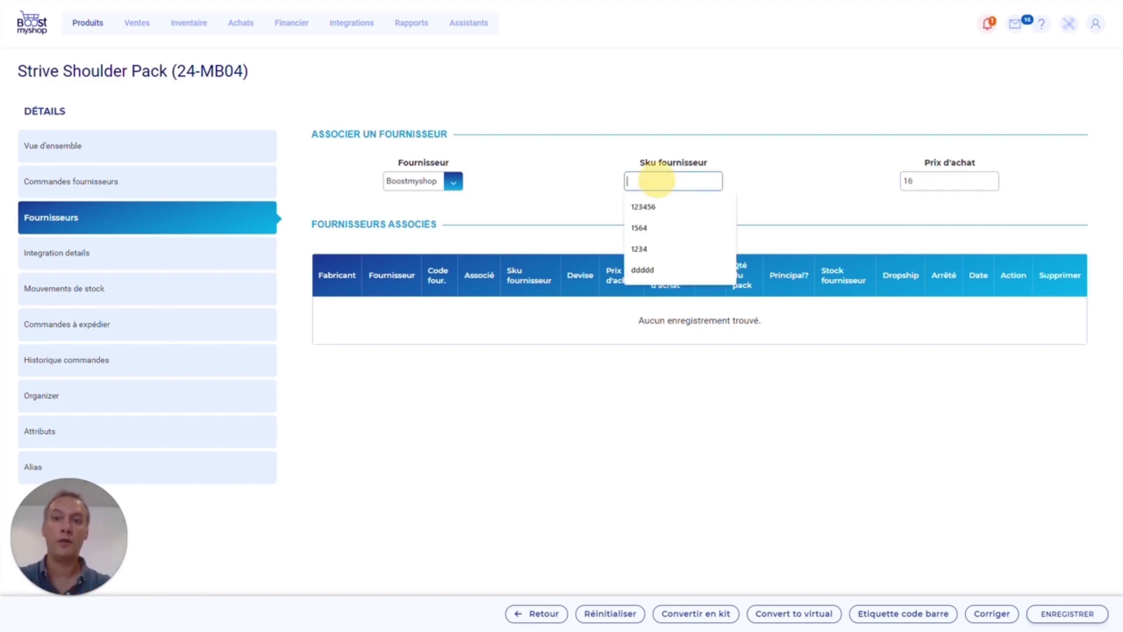
text(SOULDPACK1)
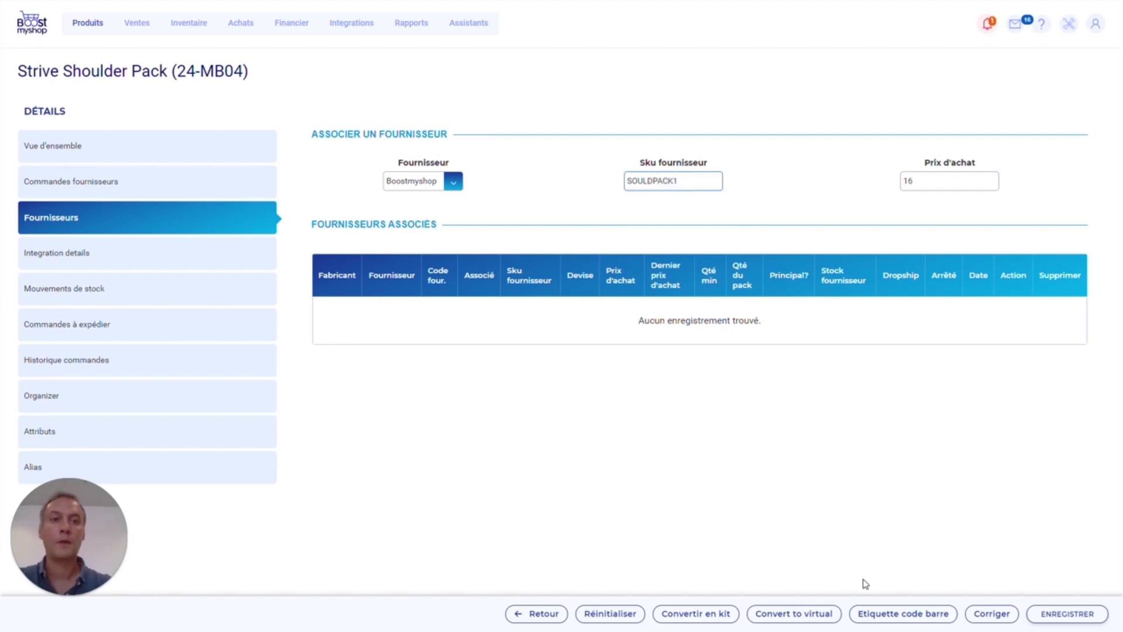
click(1034, 614)
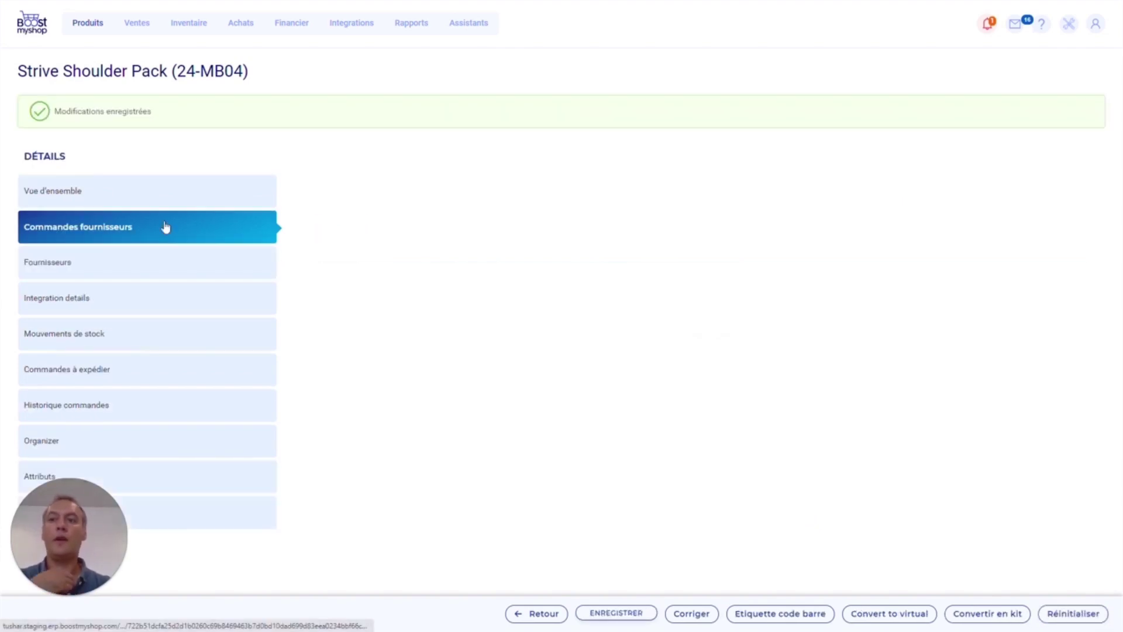
- Review the product's associated supplier entry, including the primary-supplier options and the purchase price
click(127, 265)
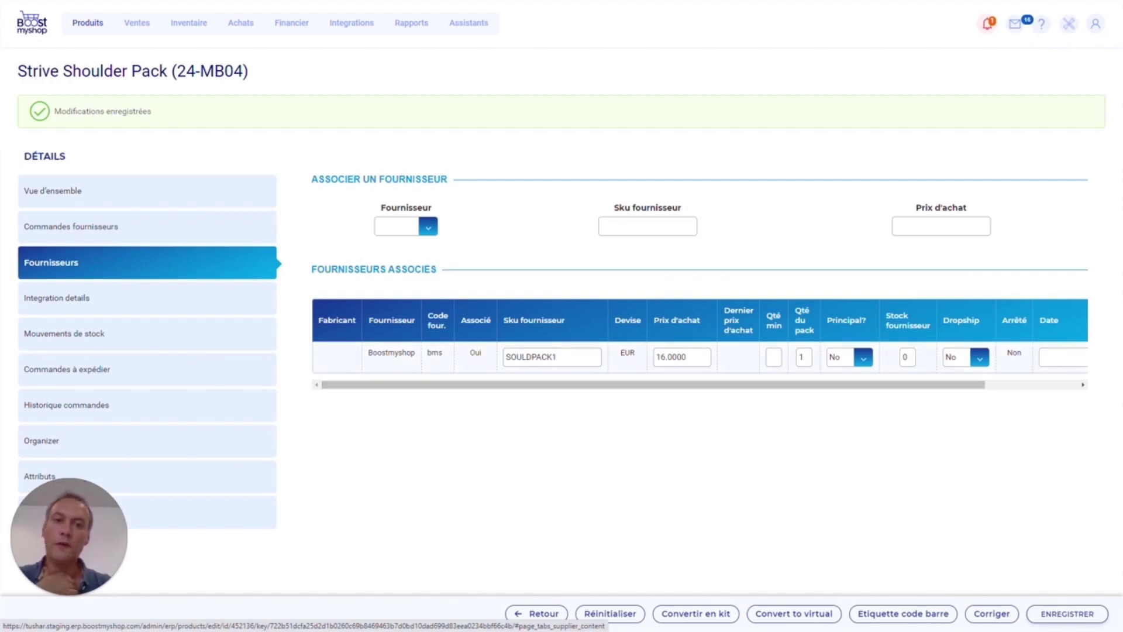
click(840, 360)
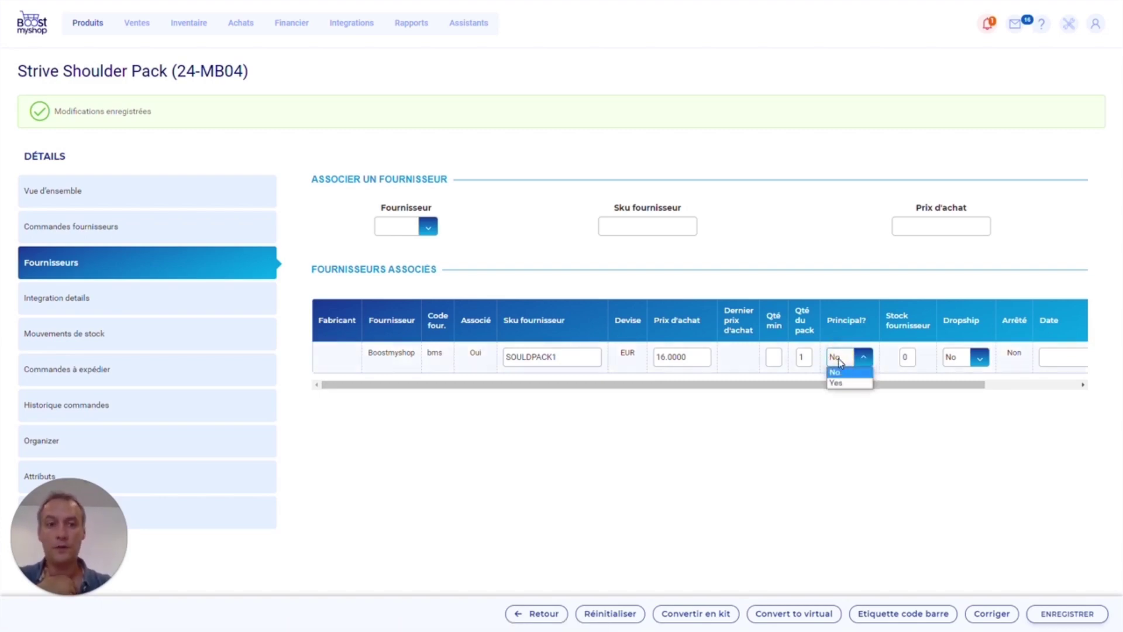
click(699, 452)
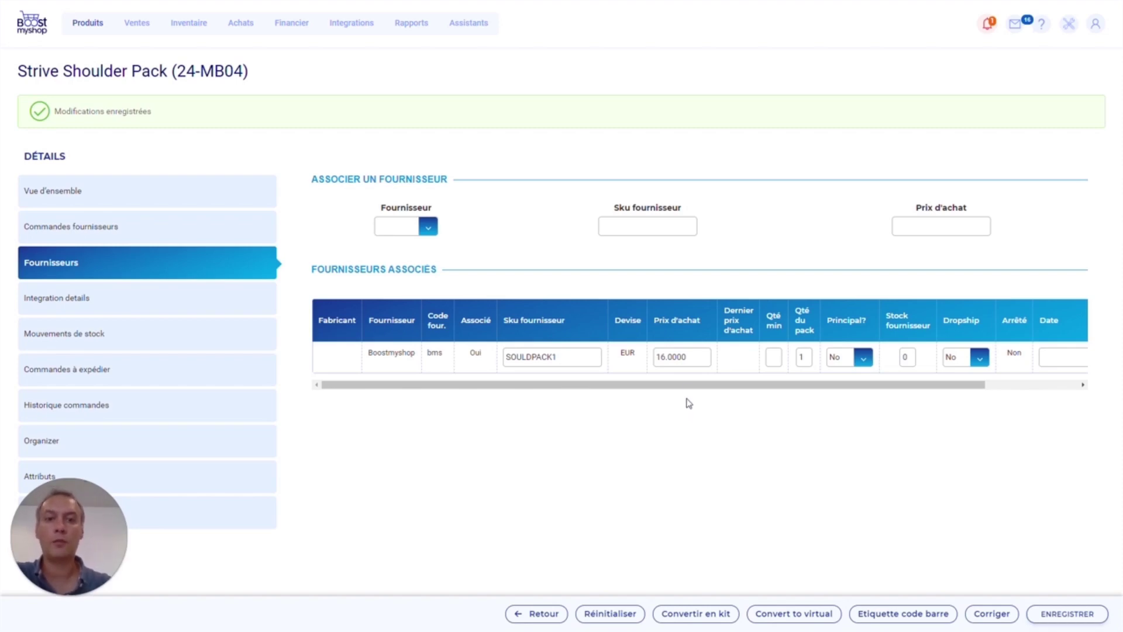
drag(701, 357, 622, 358)
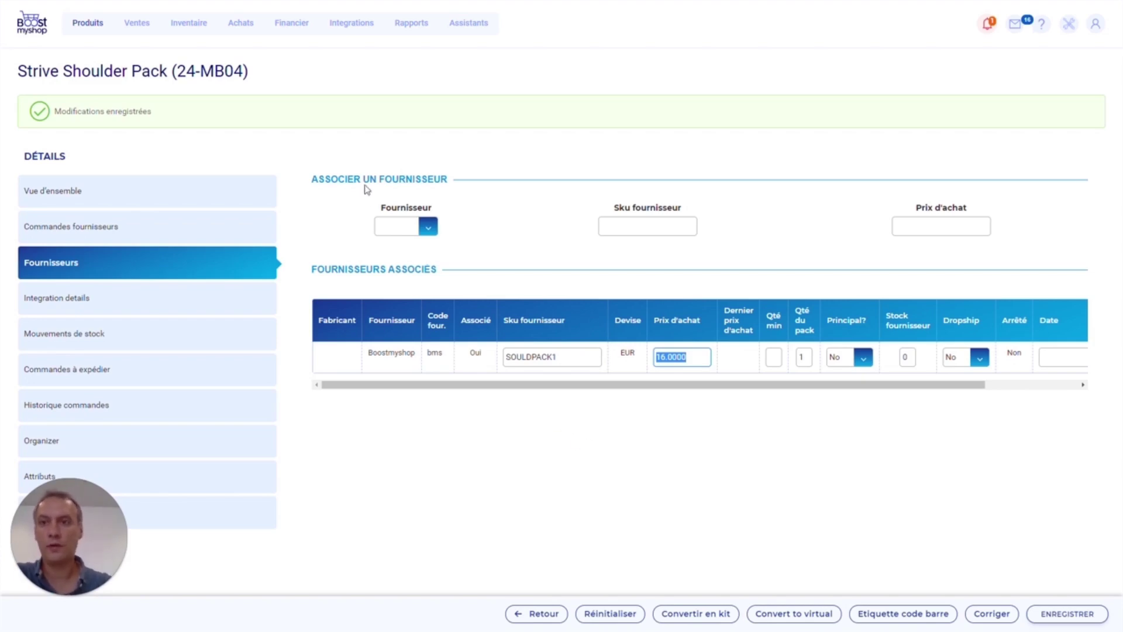
- Open the product-supplier associations list and filter it by supplier Boostmyshop and product name "pack"
mouse_move(246, 34)
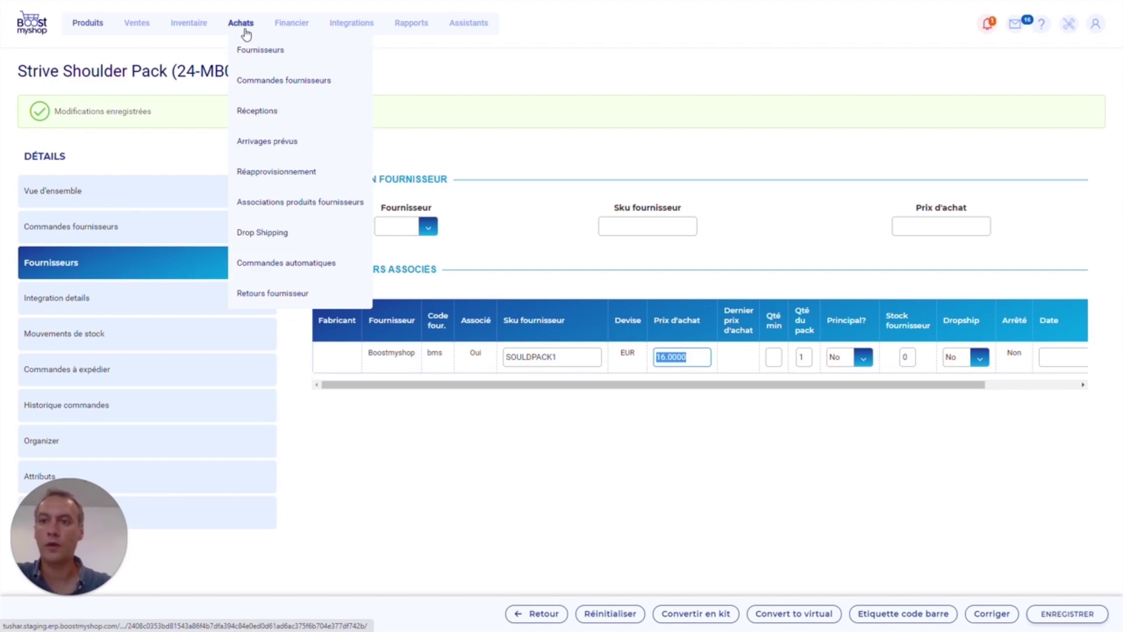
click(307, 204)
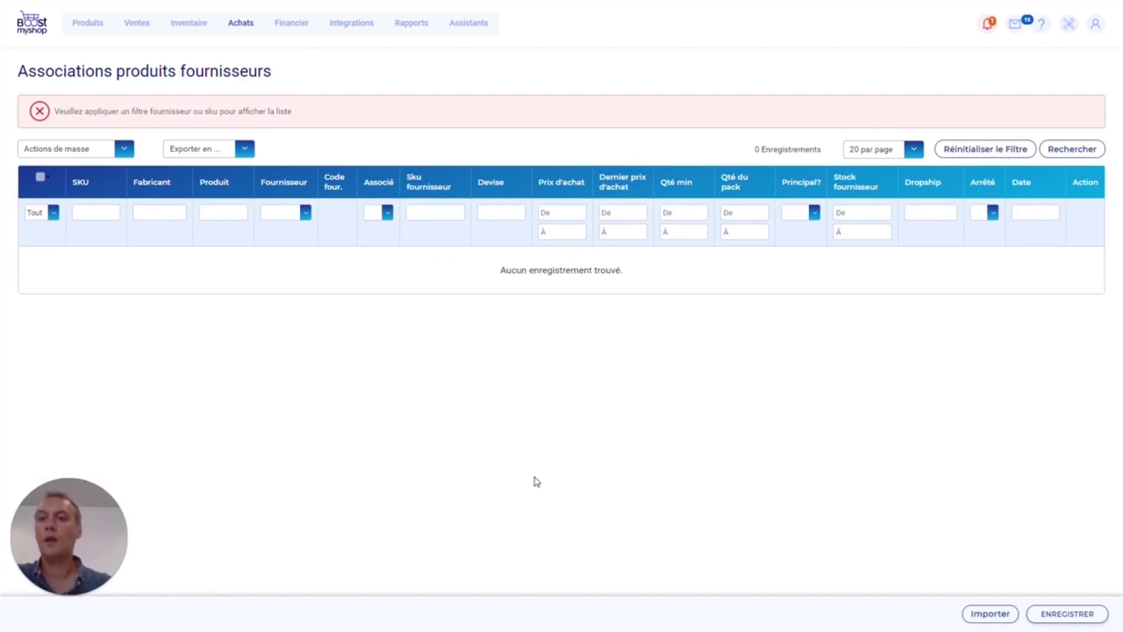
click(301, 214)
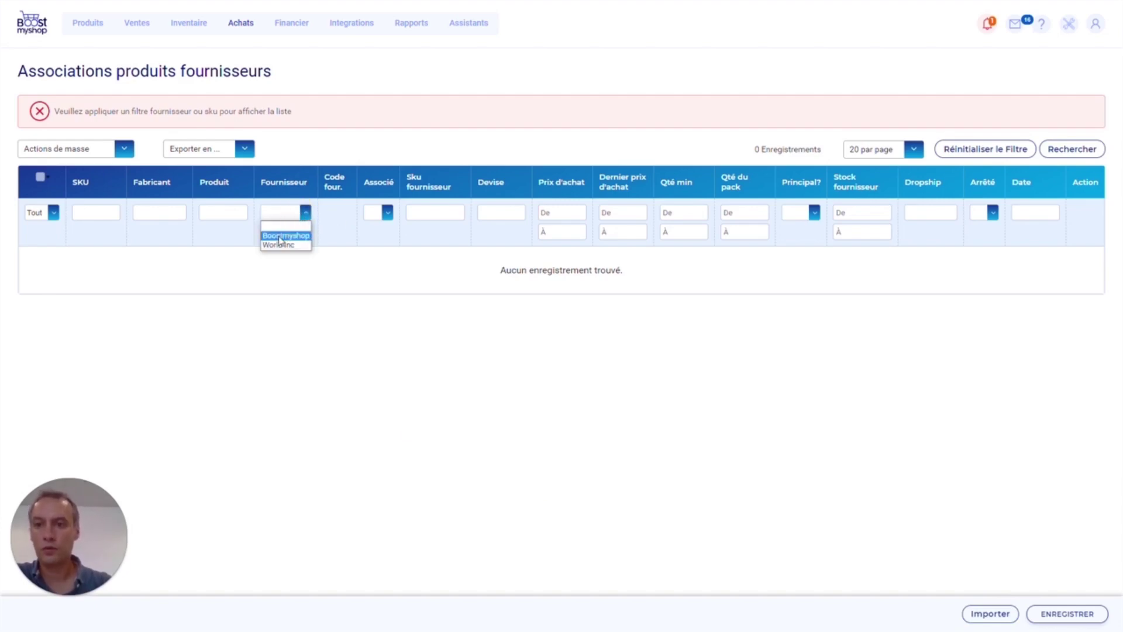
click(285, 234)
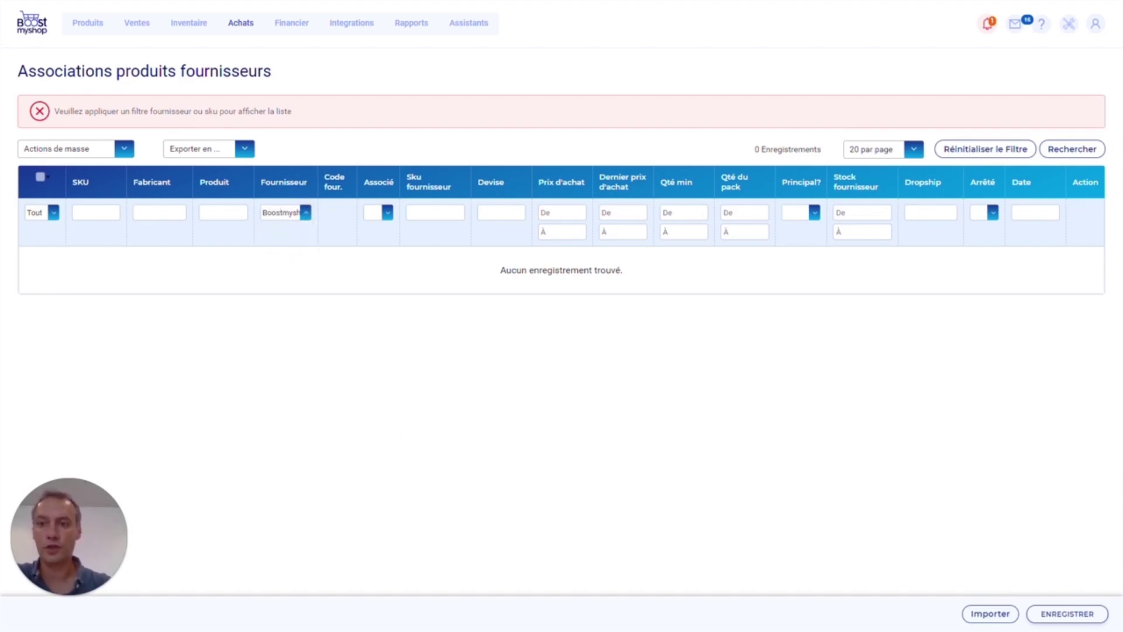
click(211, 213)
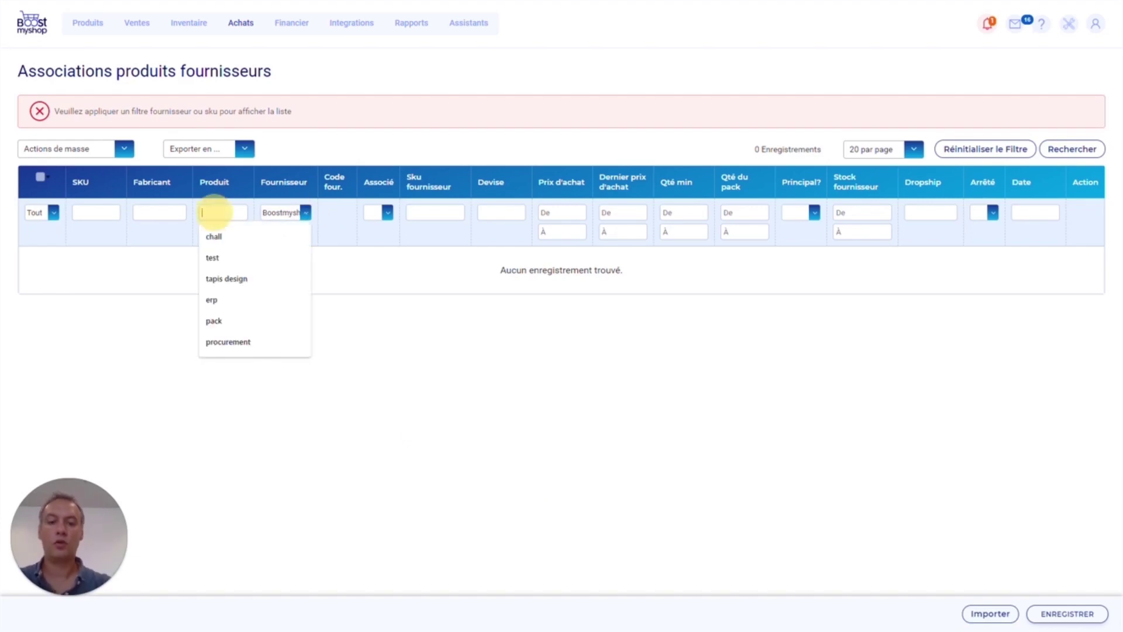
text(pack)
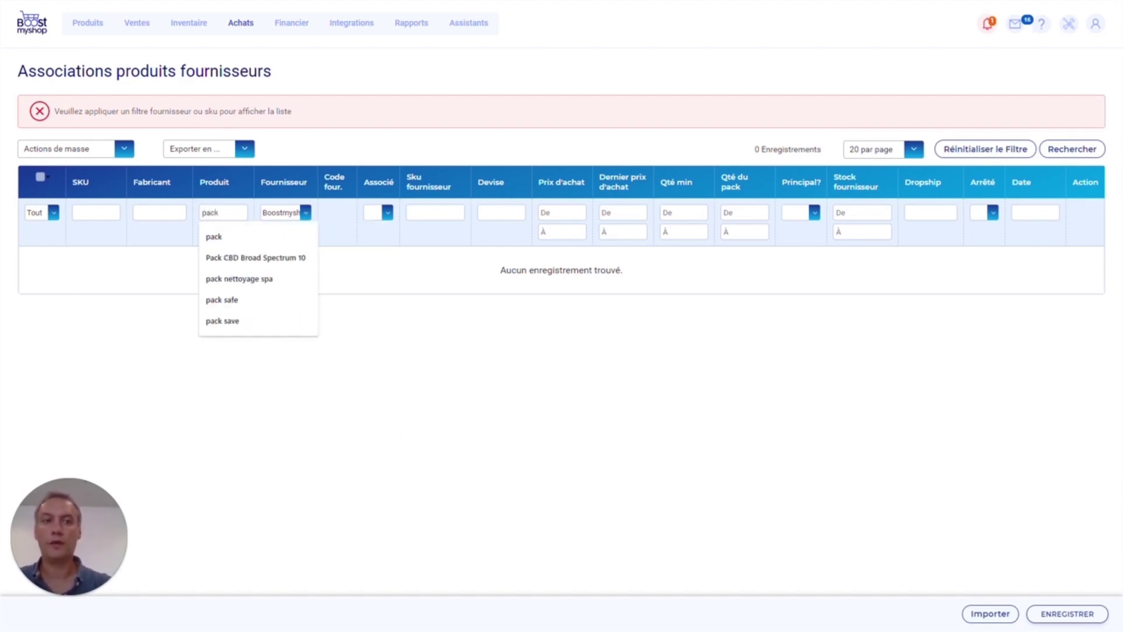
click(1094, 152)
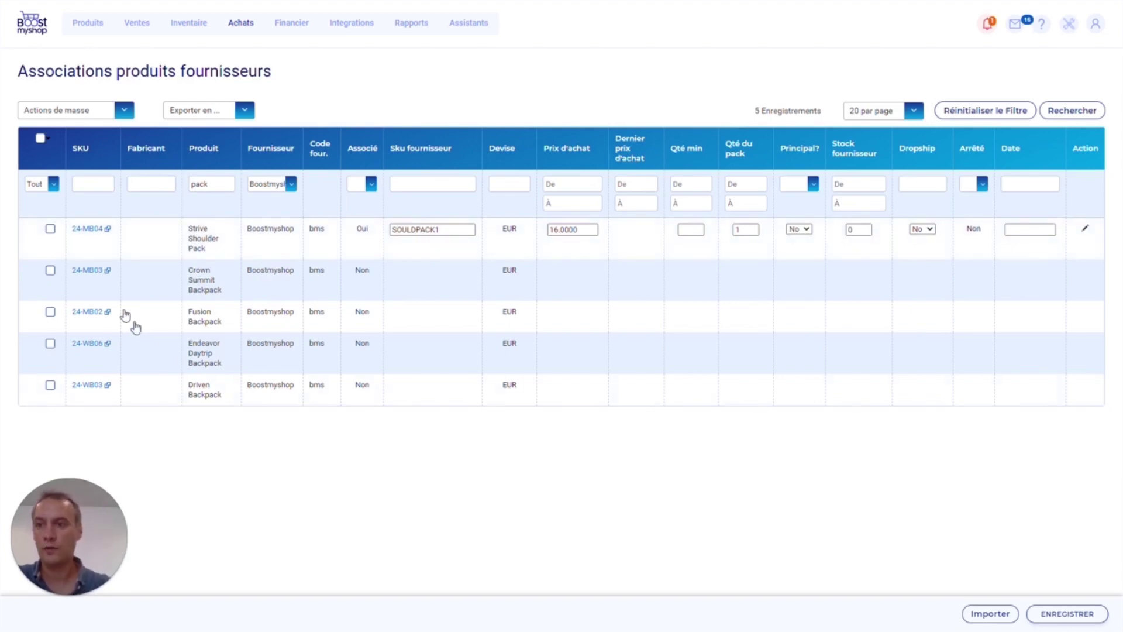
- Select all the filtered products and associate them with the supplier through the mass action "Associer au fournisseur"
click(42, 146)
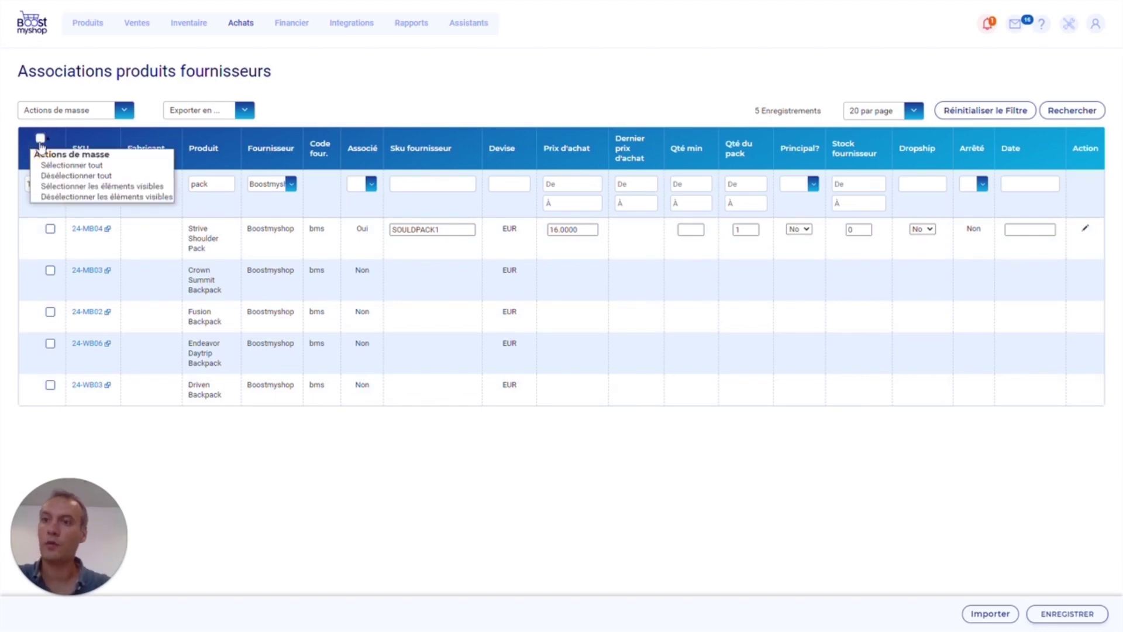
click(70, 167)
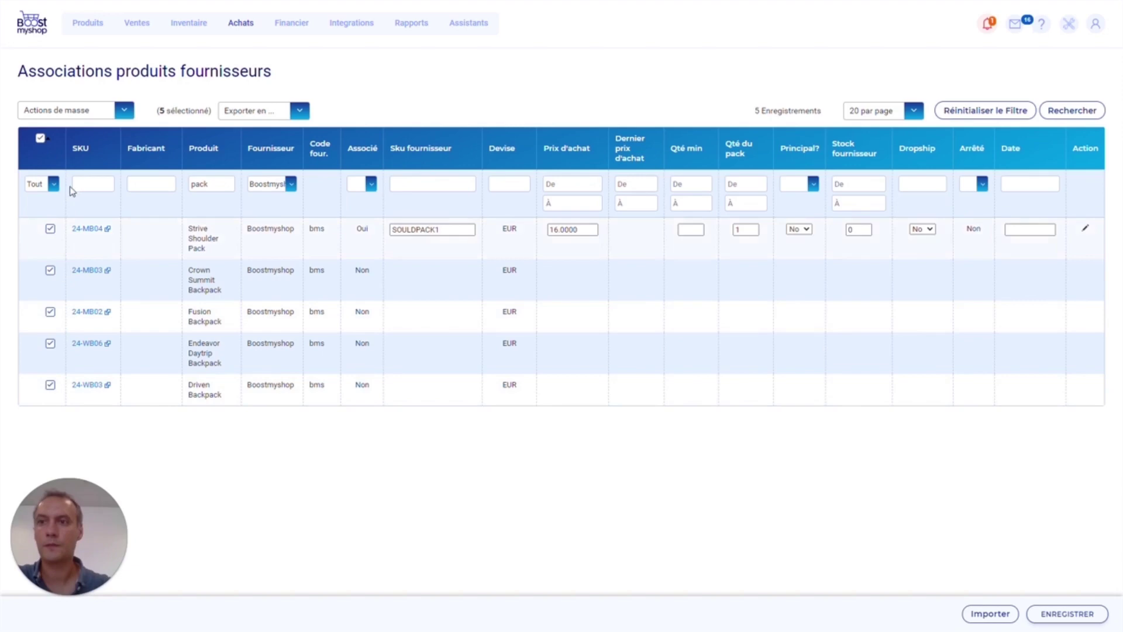
click(99, 111)
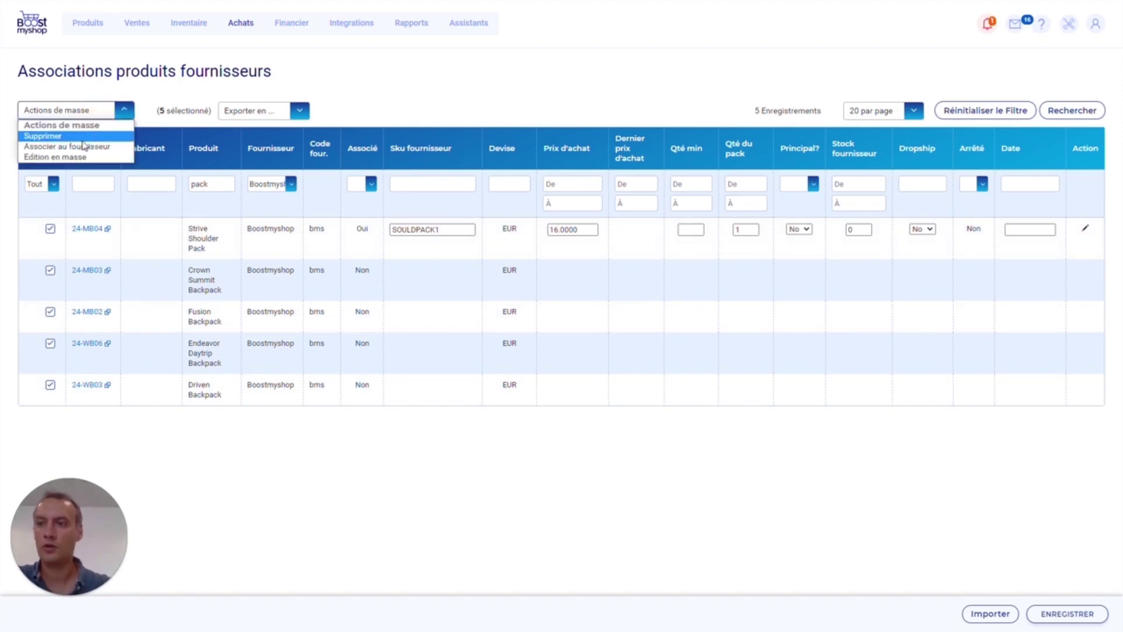
click(82, 146)
click(167, 112)
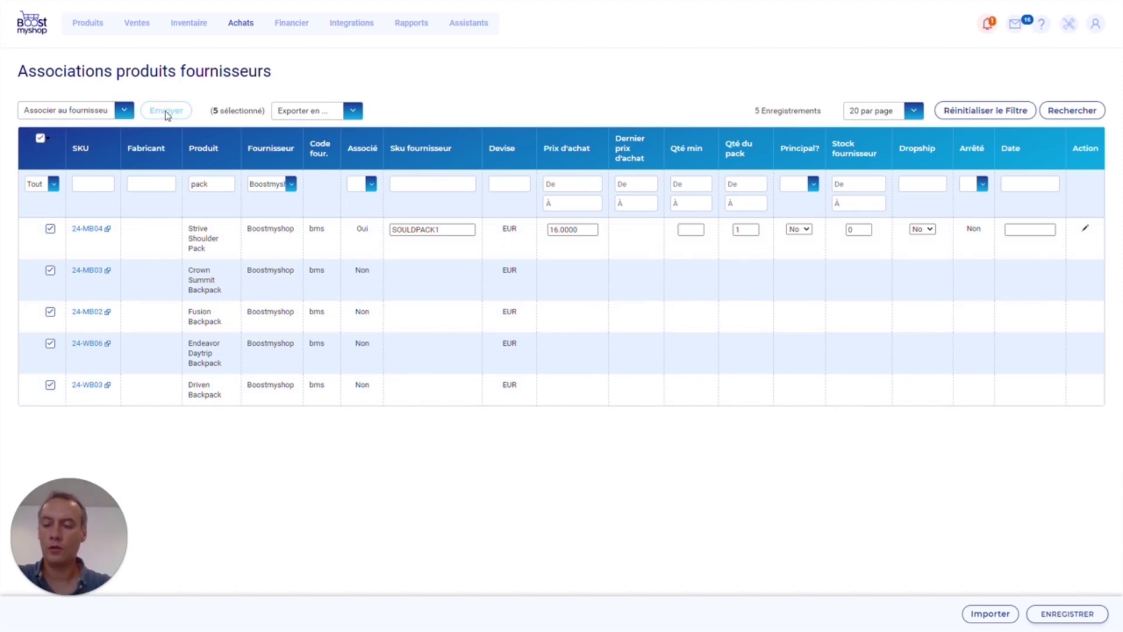